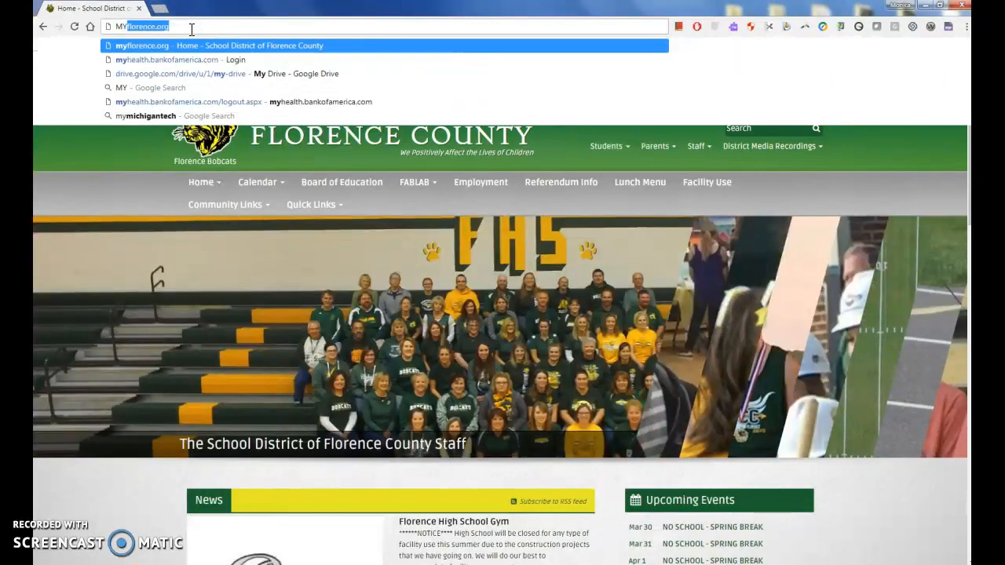
Reach the Skyward login page from myflorence.org via Staff > Skyward Access, accepting the leave-site prompt
{"action": "key", "text": "Return"}
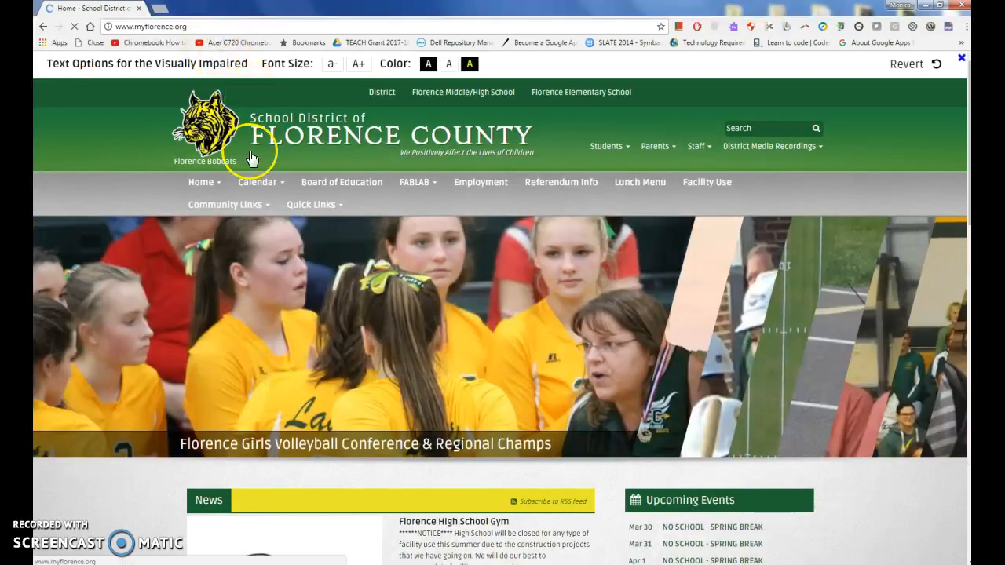
{"action": "left_click", "coordinate": [695, 147]}
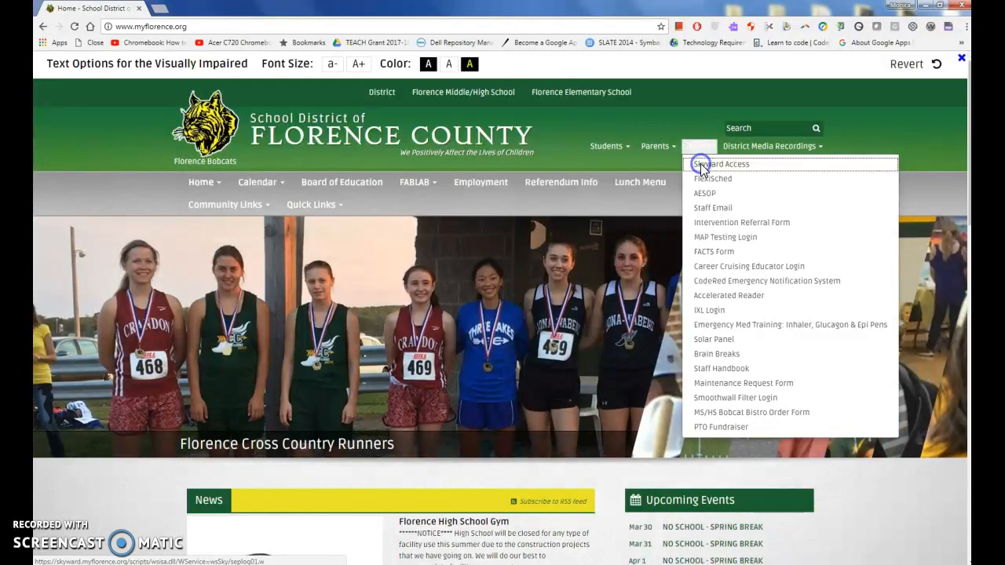
{"action": "left_click", "coordinate": [702, 167]}
{"action": "left_click", "coordinate": [543, 140]}
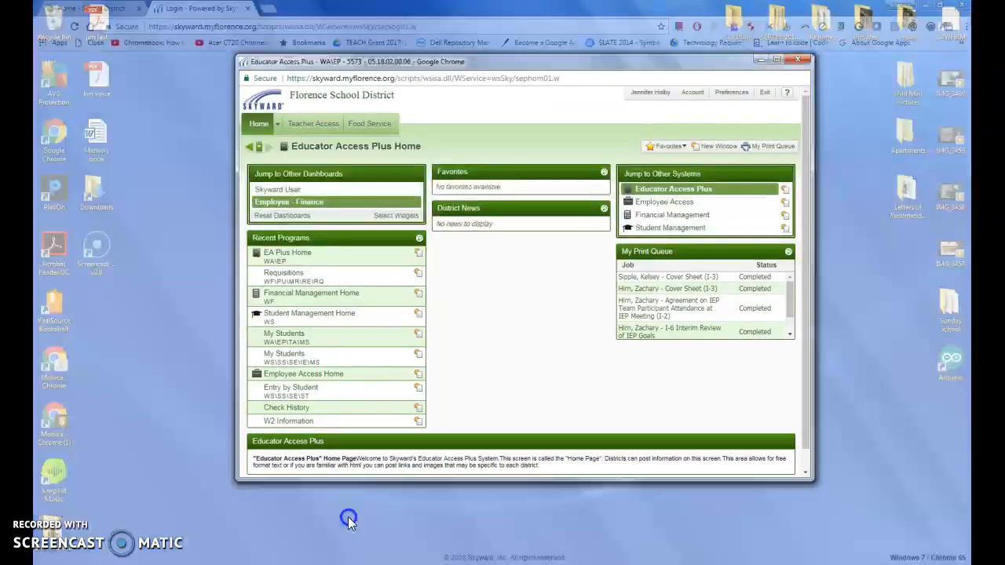
Switch Skyward from Educator Access Plus to the Financial Management system
{"action": "left_click", "coordinate": [350, 520]}
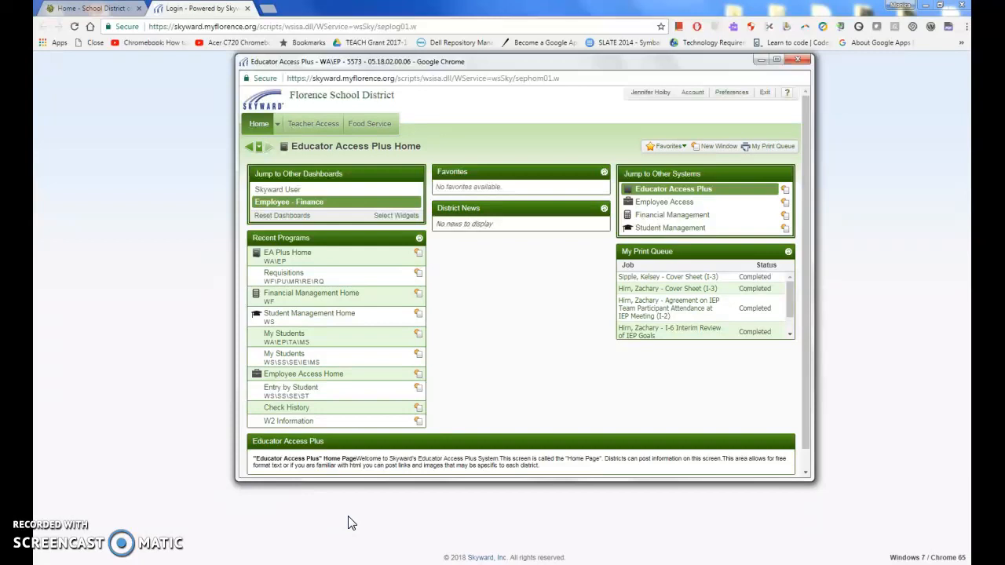
{"action": "left_click", "coordinate": [378, 342]}
{"action": "left_click", "coordinate": [279, 130]}
{"action": "left_click", "coordinate": [279, 131]}
{"action": "left_click", "coordinate": [279, 131]}
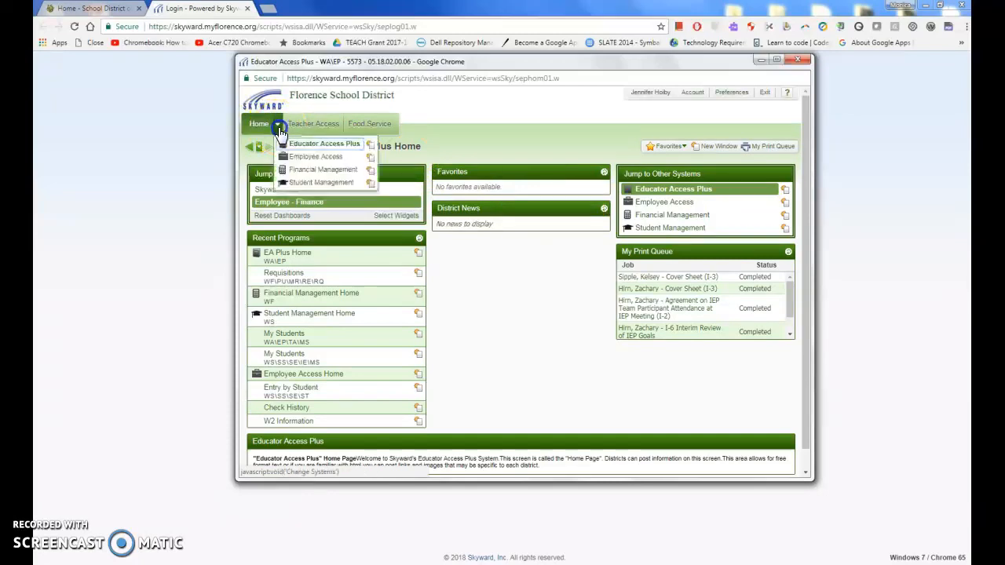
{"action": "left_click", "coordinate": [305, 173]}
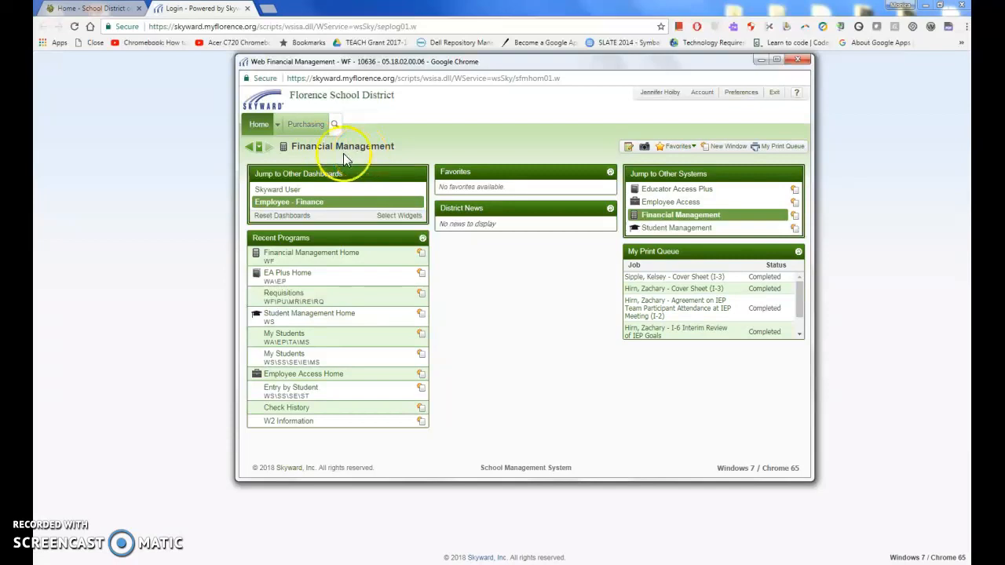
Open Purchasing > Requisitions - RQ, showing the empty list for group 159 - SPEC ED CC MIDDLE
{"action": "left_click", "coordinate": [306, 127]}
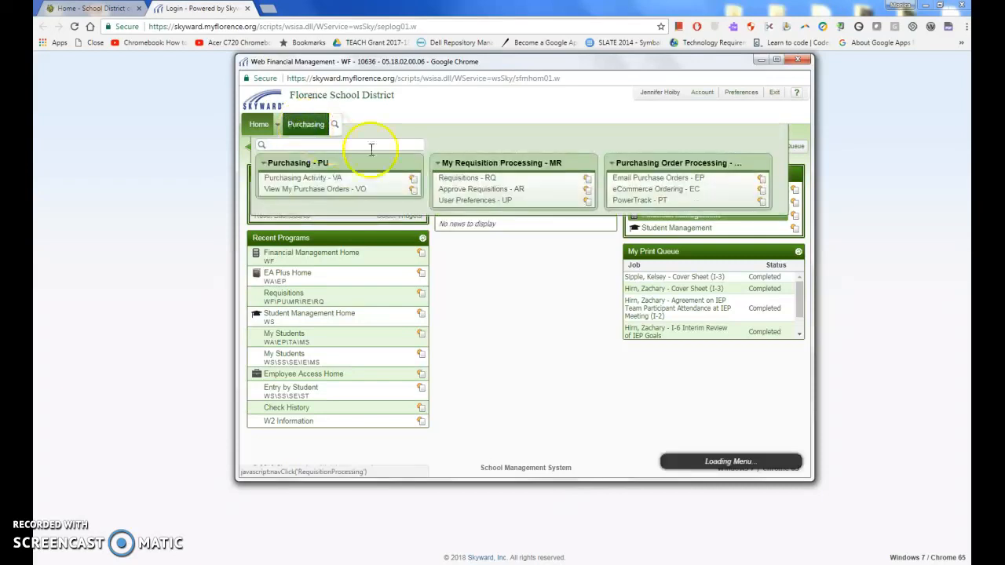
{"action": "left_click", "coordinate": [461, 181]}
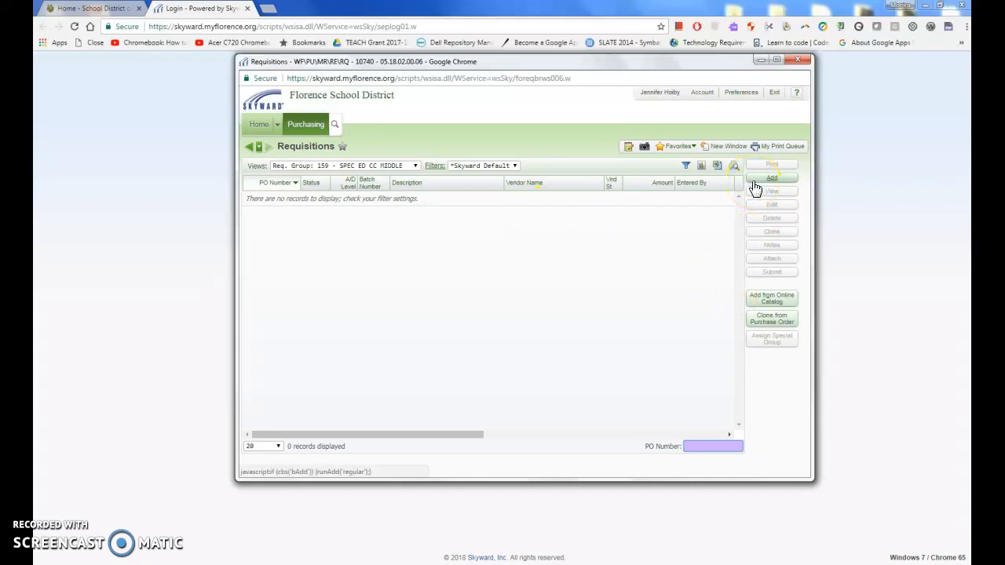
{"action": "left_click", "coordinate": [767, 322]}
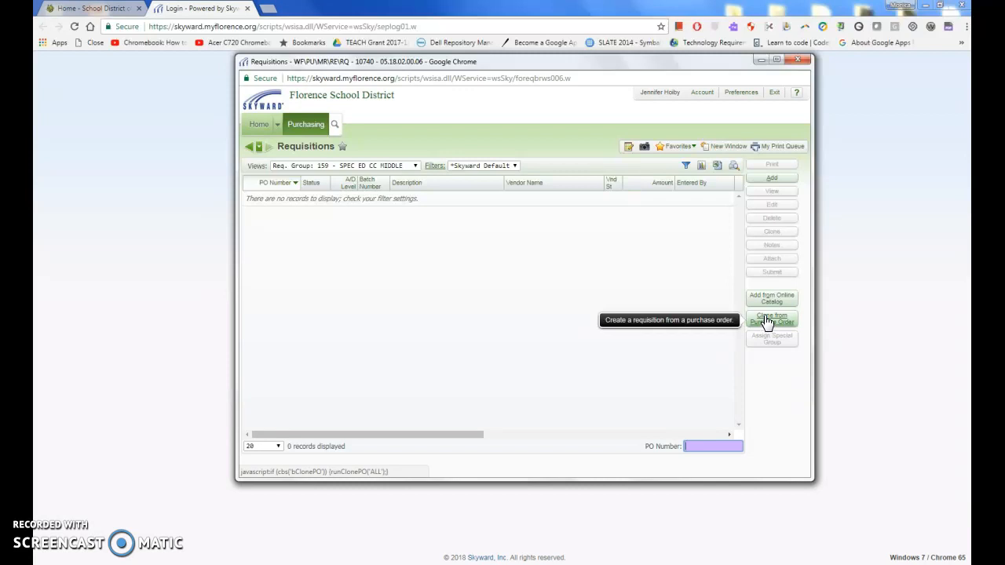
Add a new requisition (batch 27) and glance at the sample Amazon purchase order PDF
{"action": "left_click", "coordinate": [762, 185]}
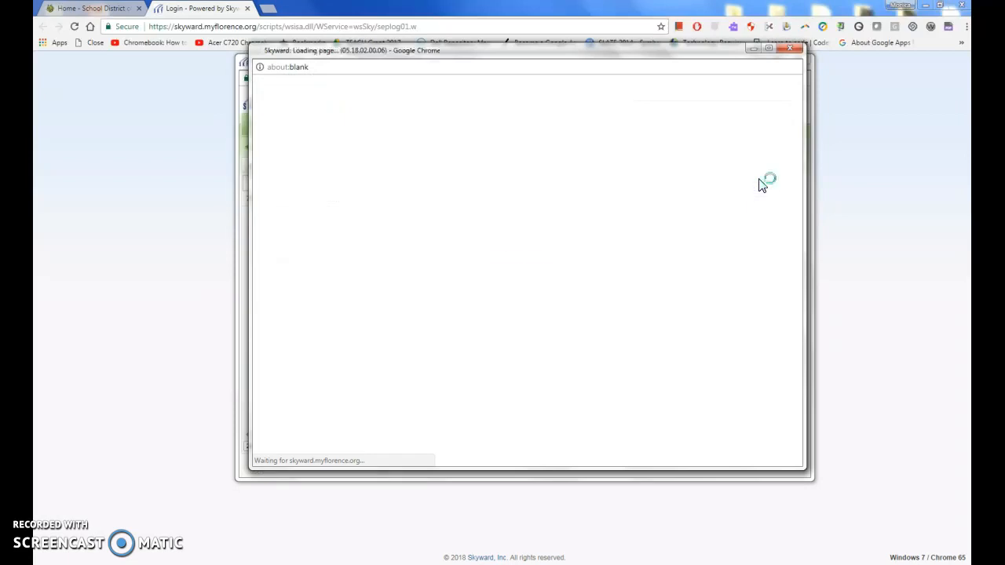
{"action": "left_click", "coordinate": [630, 193]}
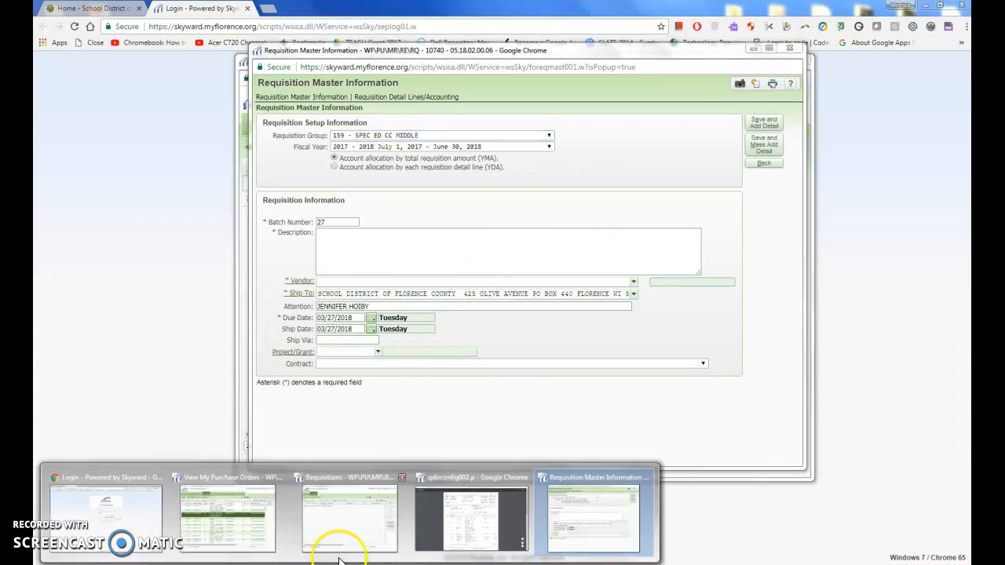
{"action": "left_click", "coordinate": [431, 530]}
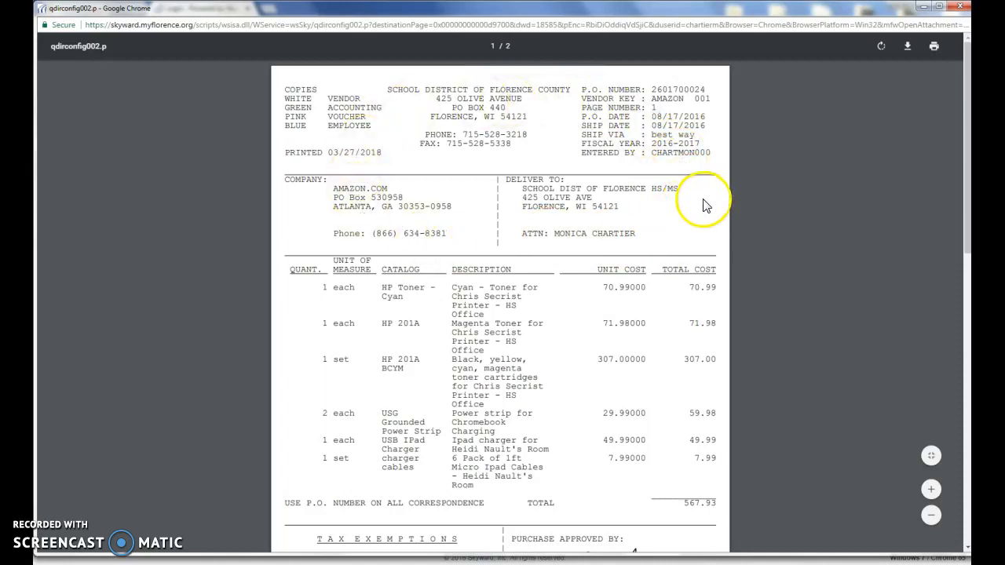
{"action": "left_click", "coordinate": [923, 6]}
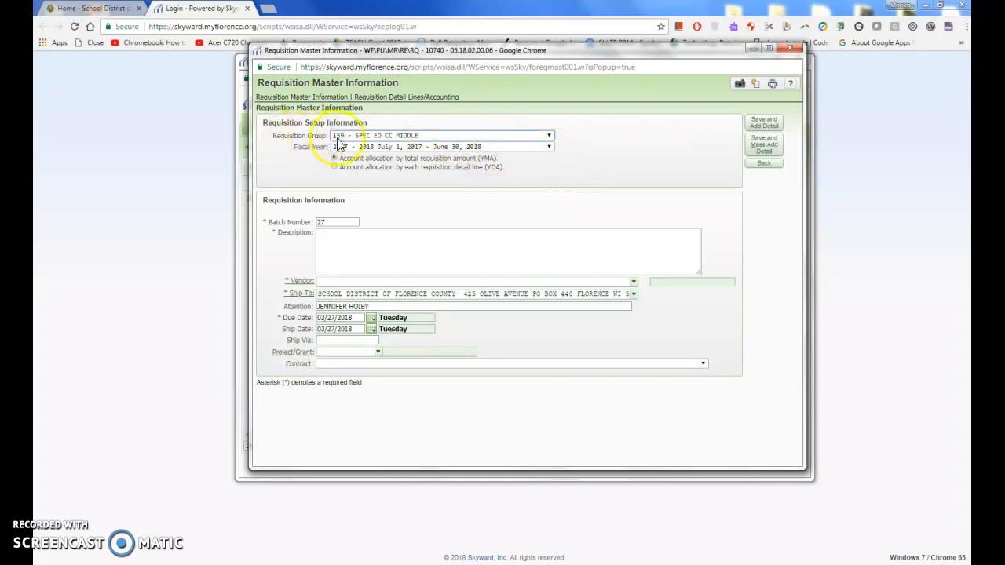
Choose Requisition Group 159 - SPEC ED CC MIDDLE and Fiscal Year 2018 - 2019
{"action": "left_click", "coordinate": [377, 140]}
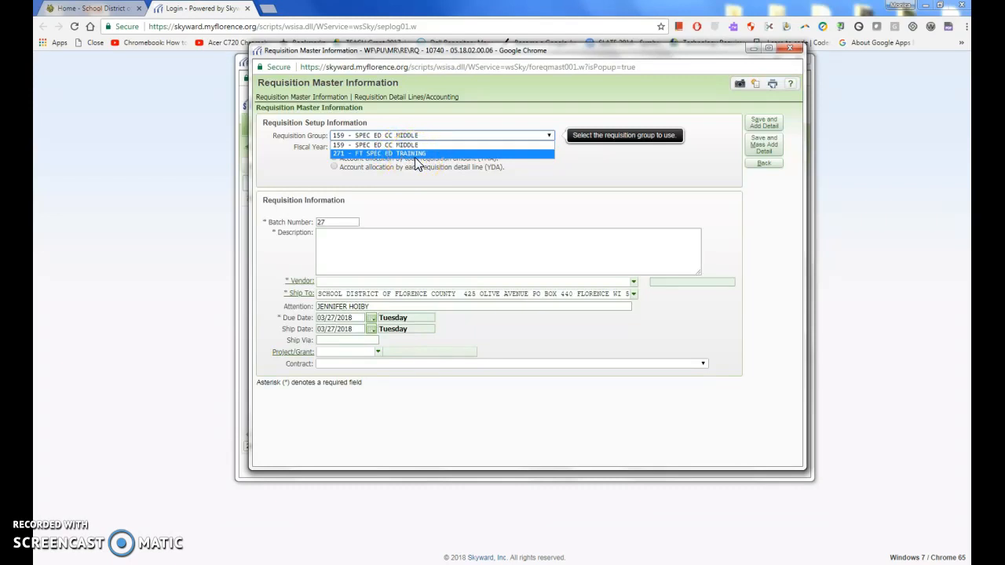
{"action": "left_click", "coordinate": [366, 145]}
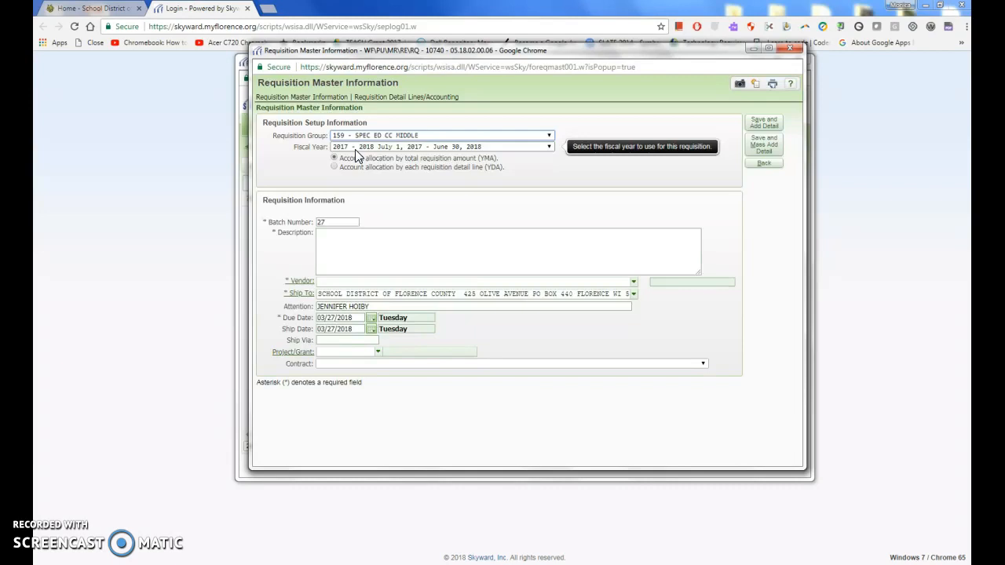
{"action": "left_click", "coordinate": [355, 148]}
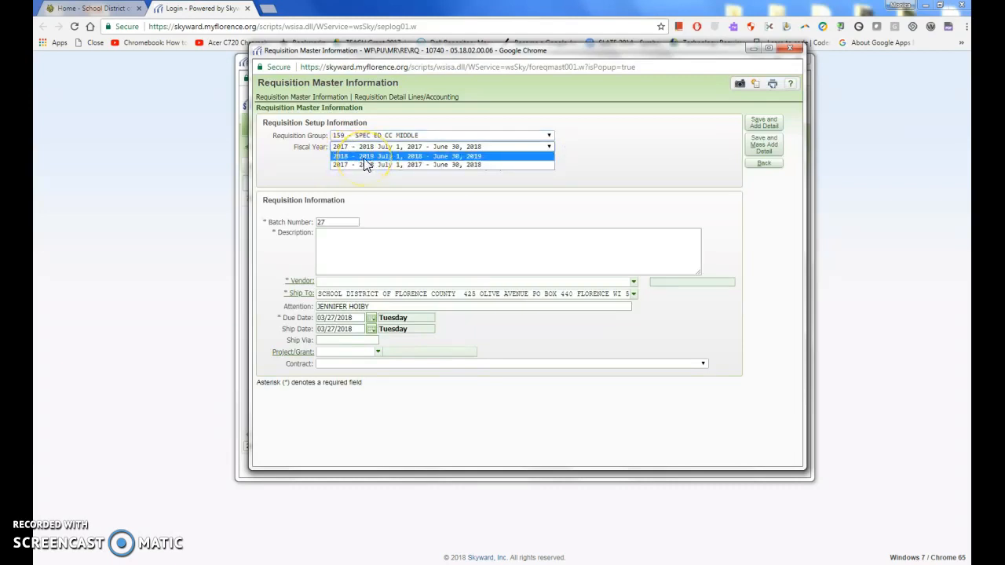
{"action": "left_click", "coordinate": [364, 157]}
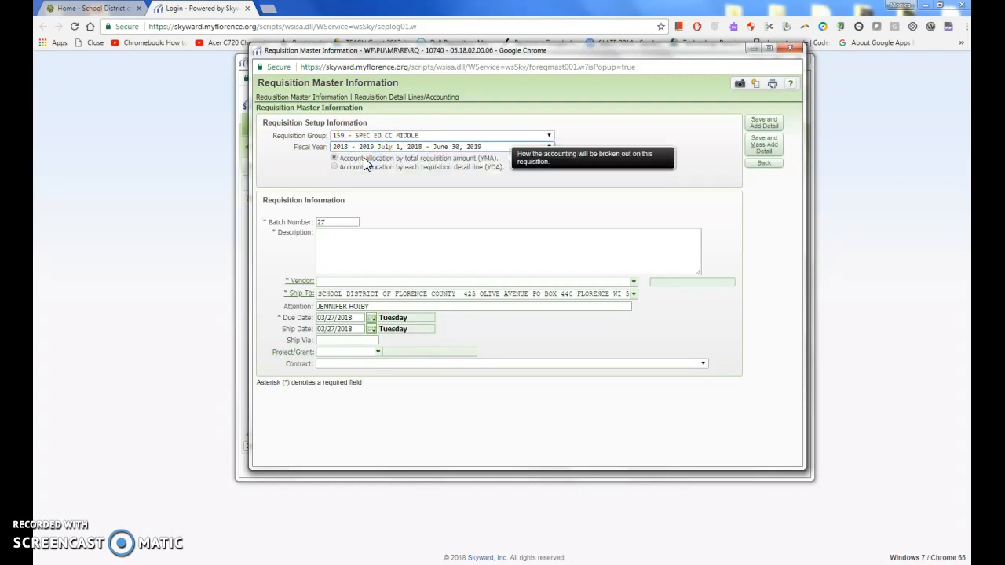
{"action": "left_click", "coordinate": [340, 241]}
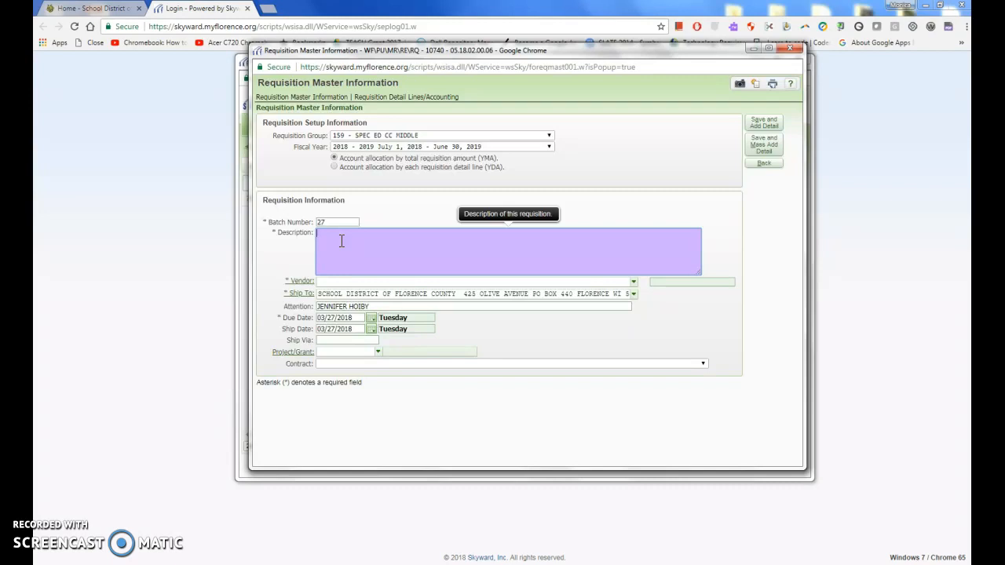
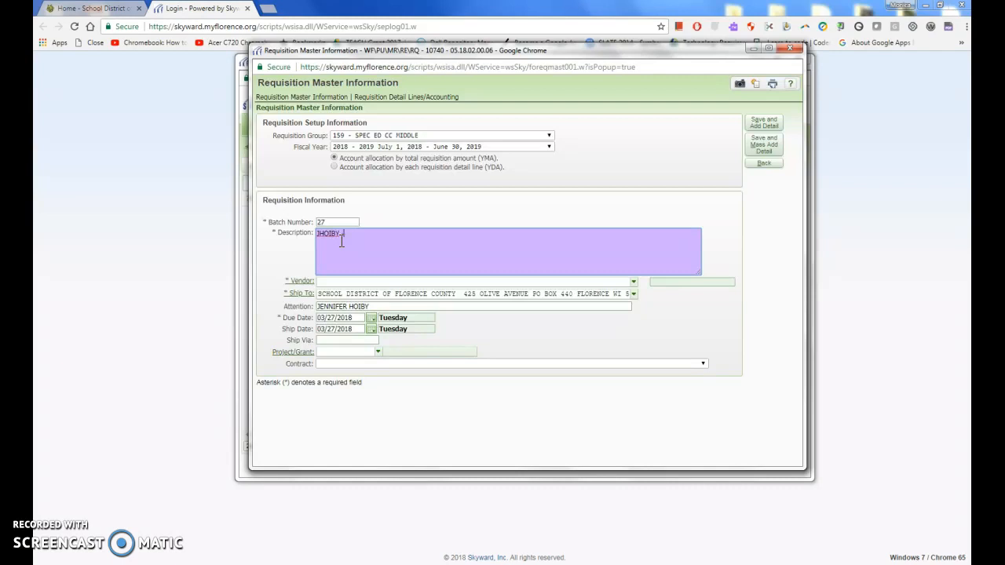
Enter the requester's user id followed by 'CLASSROOM SUPPLIES' as the description
{"action": "type", "text": "C"}
{"action": "left_click", "coordinate": [356, 244]}
{"action": "type", "text": "LASSROOM SUPPLIES"}
Set the requisition vendor to OFFICE DEPOT
{"action": "left_click", "coordinate": [333, 282]}
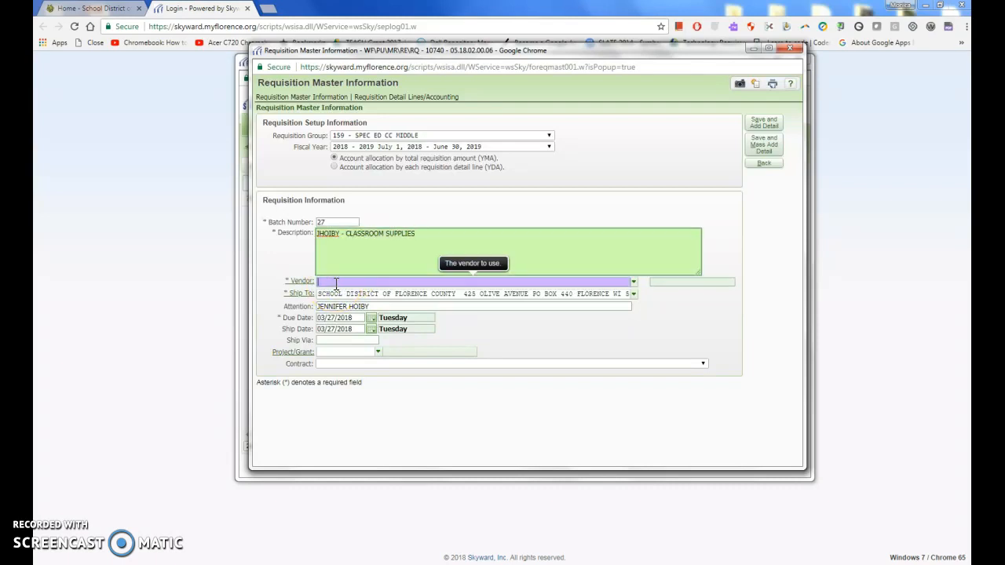
{"action": "type", "text": "OFFICE"}
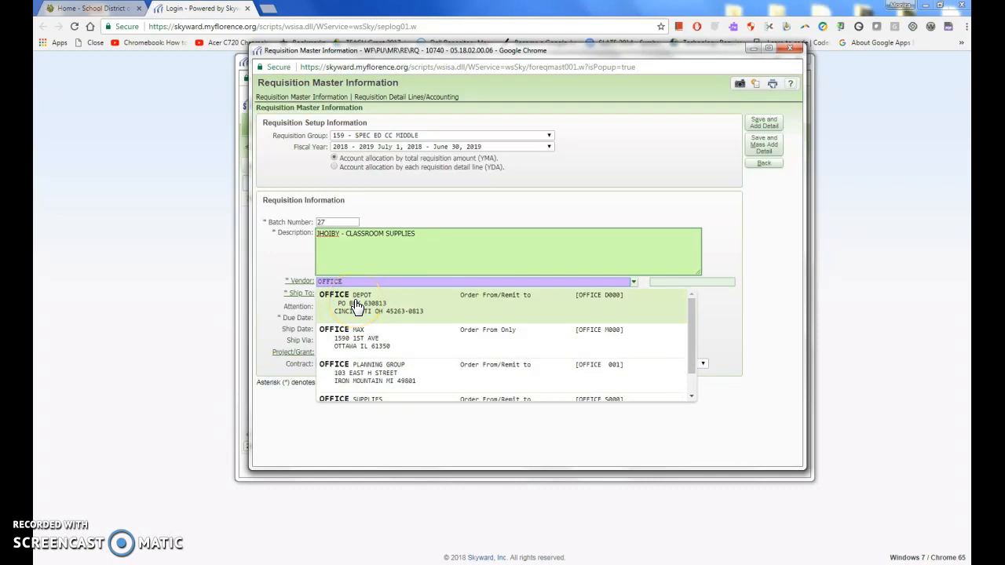
{"action": "left_click", "coordinate": [356, 305]}
{"action": "left_click", "coordinate": [315, 300]}
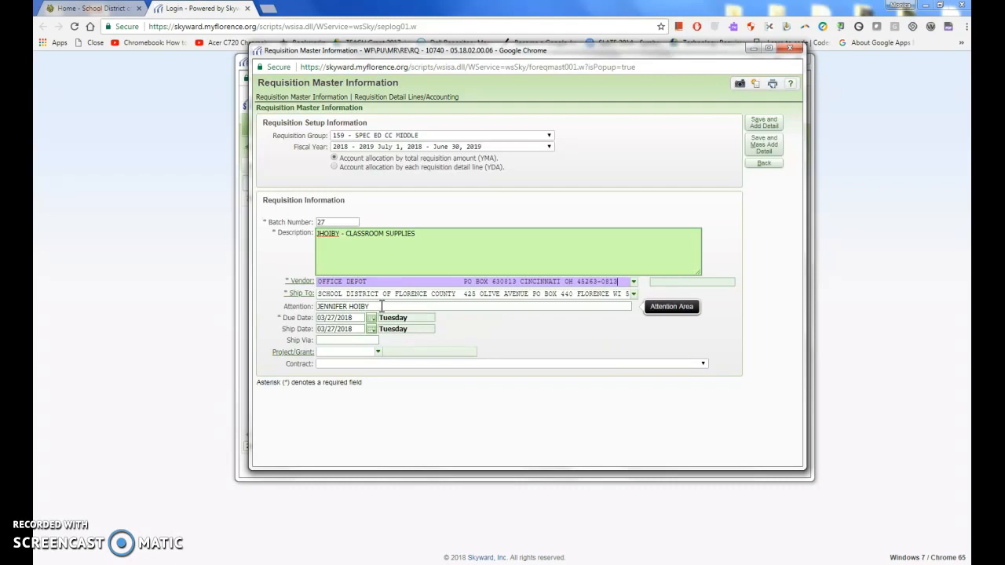
Replace the due date with 07/01/2018 and the ship date with 08/10/2018
{"action": "left_click", "coordinate": [292, 320]}
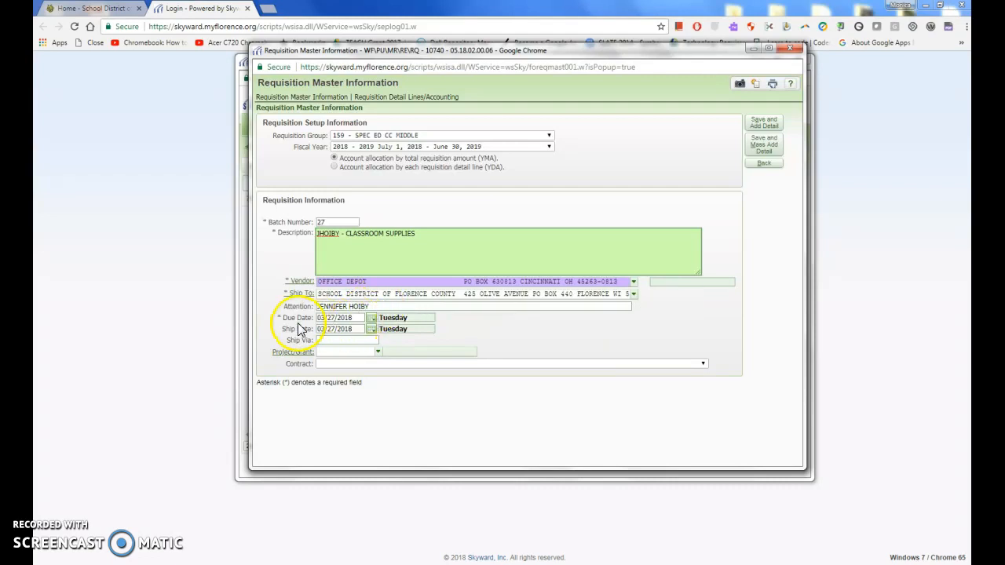
{"action": "left_click", "coordinate": [352, 317]}
{"action": "left_click_drag", "start_coordinate": [354, 319], "coordinate": [295, 320]}
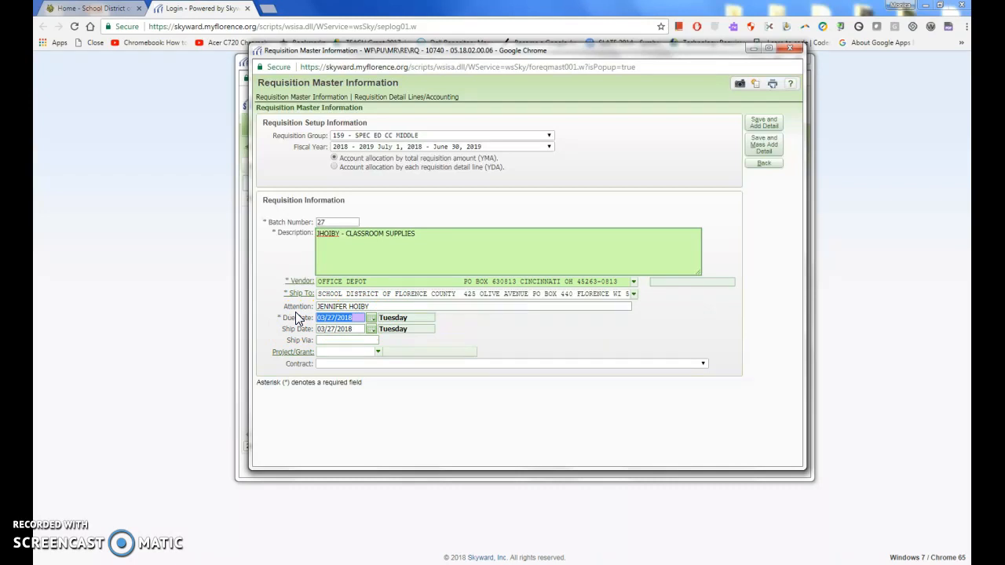
{"action": "type", "text": "07/01/2018"}
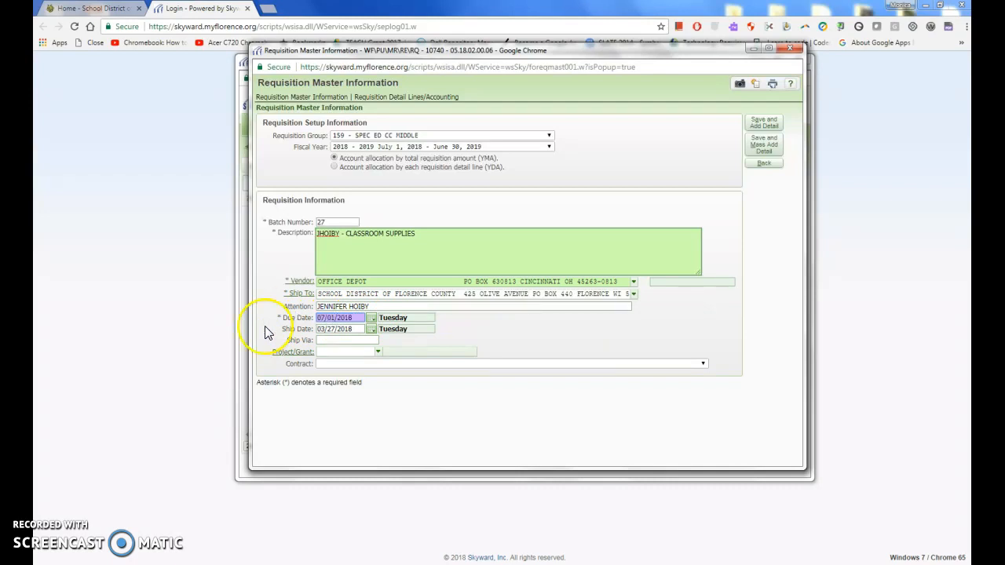
{"action": "left_click_drag", "start_coordinate": [362, 329], "coordinate": [303, 334]}
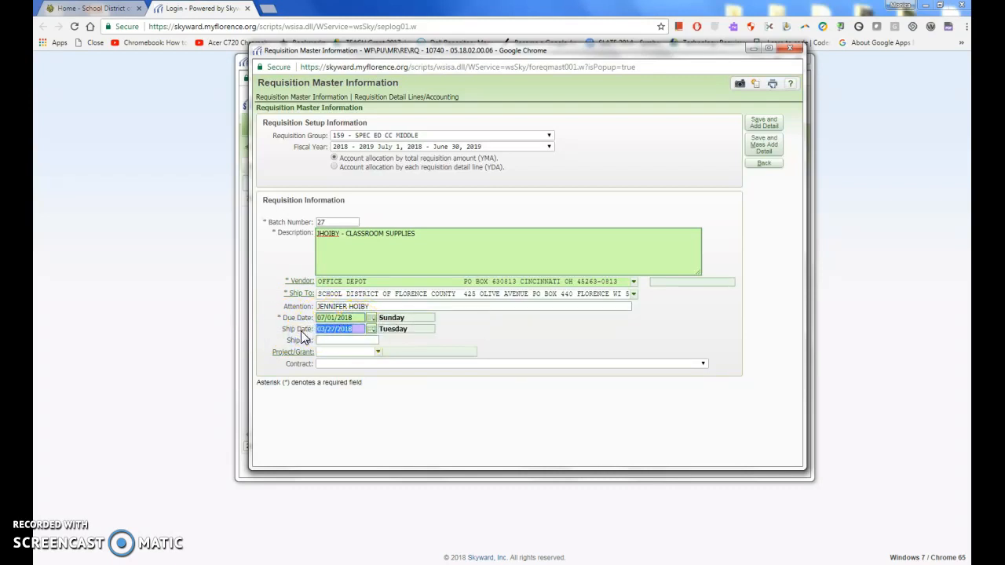
{"action": "type", "text": "08/10/2018"}
Set the Ship Via method to BEST WAY
{"action": "left_click", "coordinate": [346, 340]}
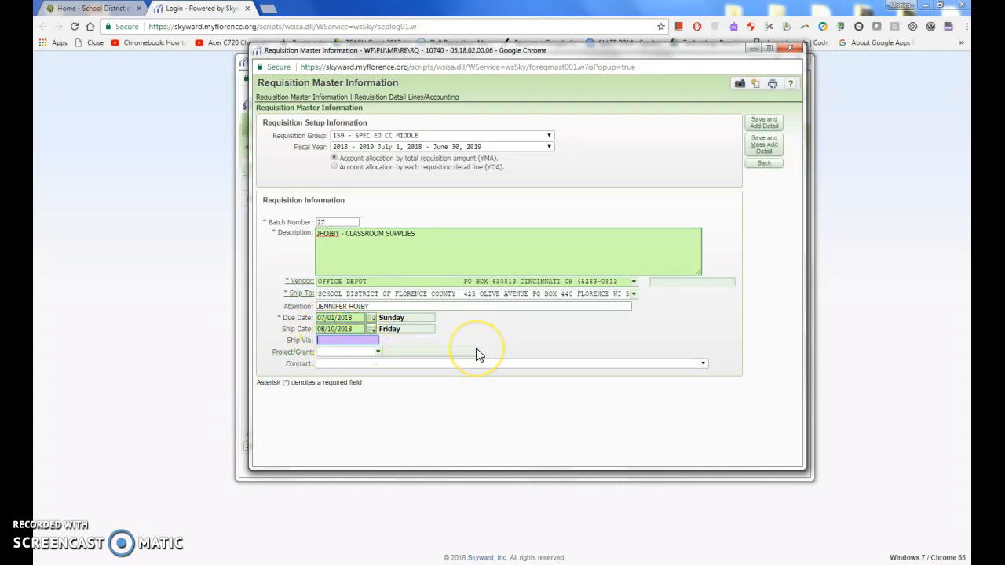
{"action": "type", "text": "BEST WAY"}
{"action": "key", "text": "BackSpace"}
{"action": "key", "text": "BackSpace"}
{"action": "key", "text": "BackSpace"}
{"action": "key", "text": "BackSpace"}
{"action": "key", "text": "BackSpace"}
{"action": "key", "text": "BackSpace"}
{"action": "key", "text": "BackSpace"}
{"action": "type", "text": "HOLD"}
{"action": "key", "text": "BackSpace"}
{"action": "key", "text": "BackSpace"}
{"action": "key", "text": "BackSpace"}
{"action": "key", "text": "BackSpace"}
{"action": "type", "text": "BEST WAY"}
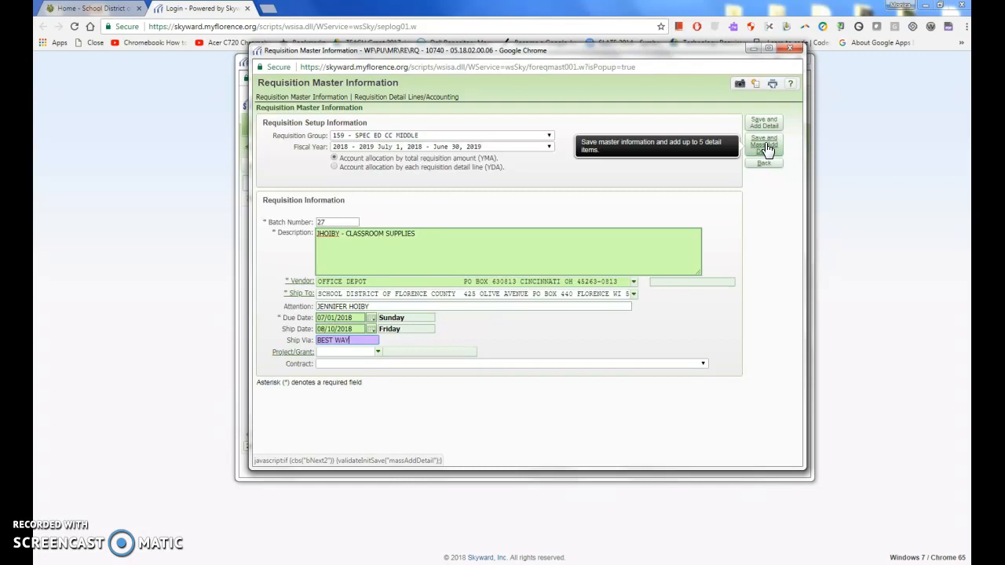
Save the requisition header with Mass Add Detail and check the purchase-order printout
{"action": "left_click", "coordinate": [766, 149]}
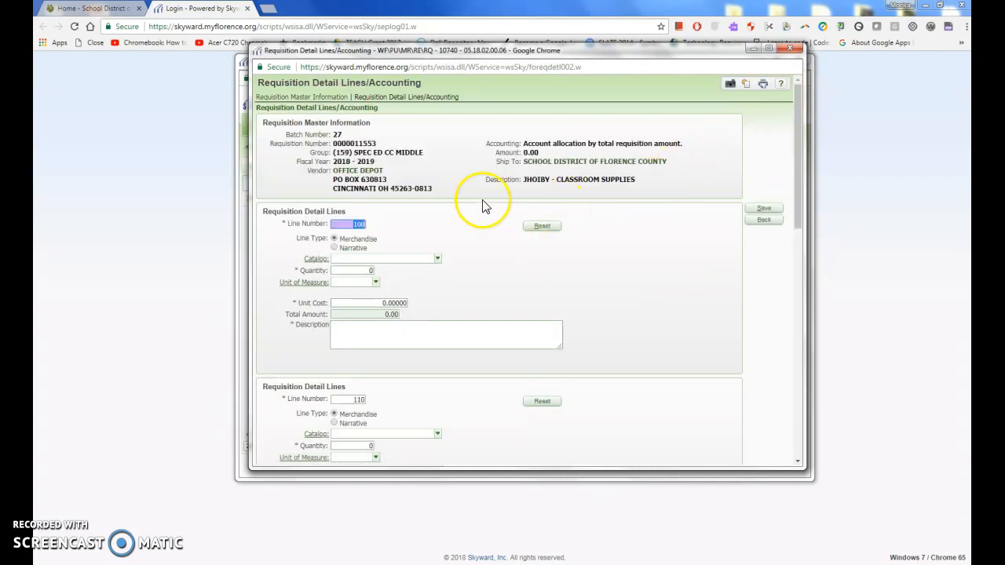
{"action": "left_click", "coordinate": [359, 259]}
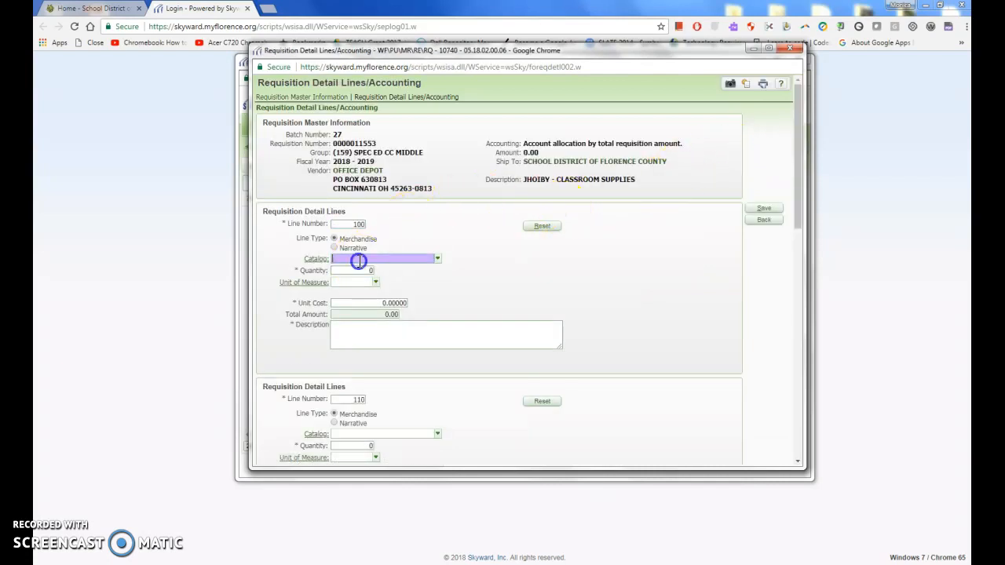
{"action": "left_click", "coordinate": [317, 564]}
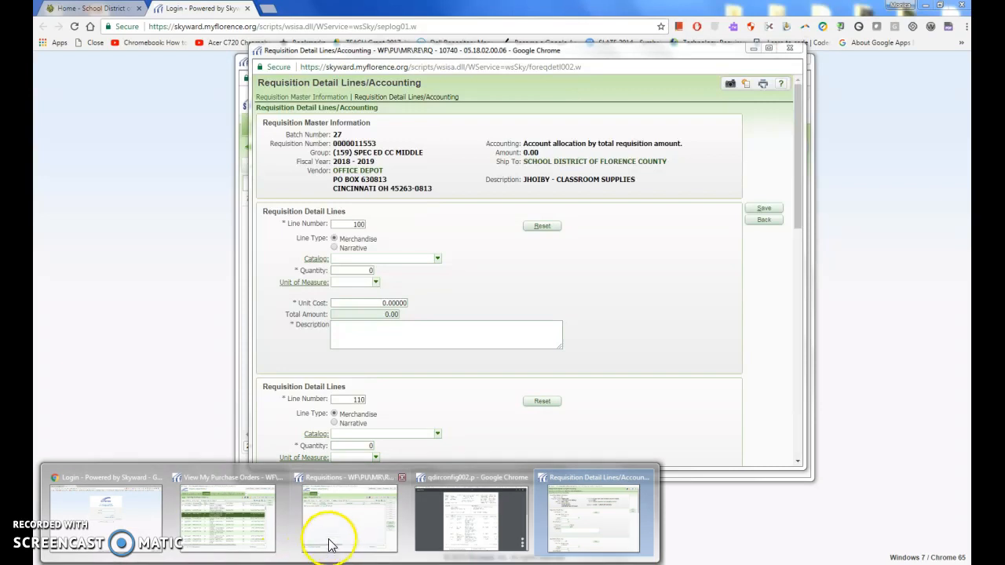
{"action": "left_click", "coordinate": [456, 530]}
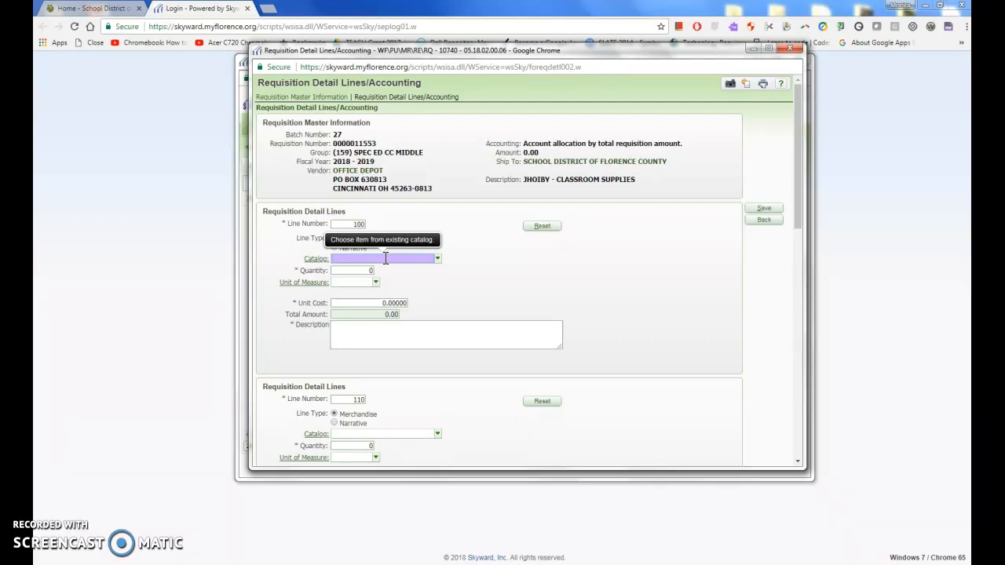
Fill detail line 100 with catalog MX32PBLUE blue pens, quantity 1, unit cost 15.25
{"action": "type", "text": "M"}
{"action": "left_click", "coordinate": [351, 271]}
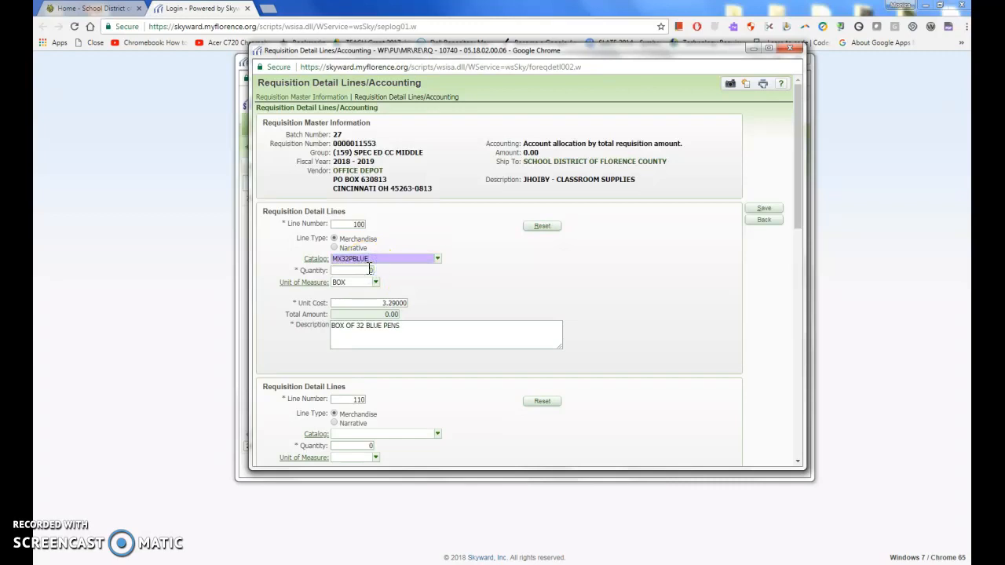
{"action": "left_click", "coordinate": [381, 263]}
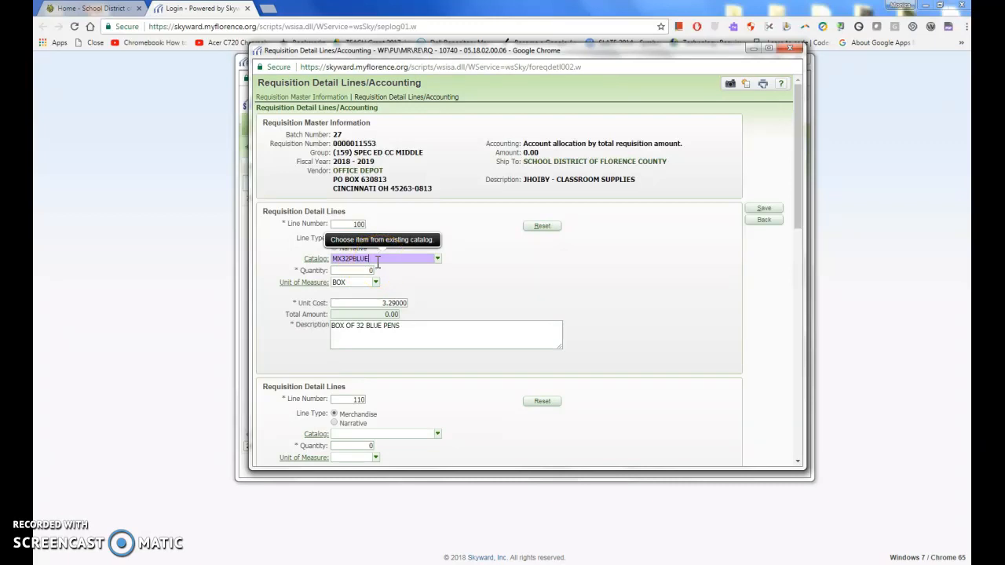
{"action": "left_click", "coordinate": [333, 285]}
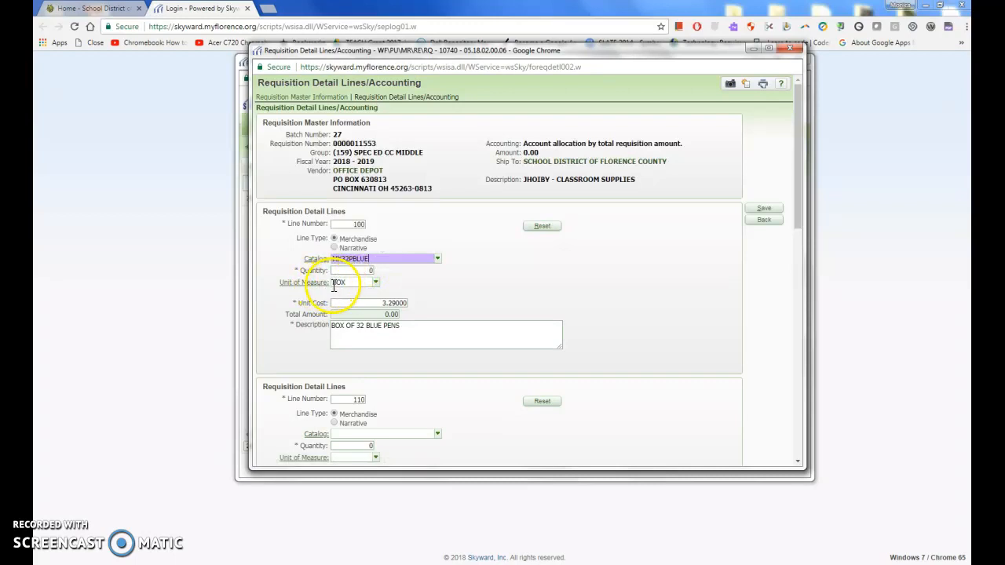
{"action": "left_click", "coordinate": [357, 330]}
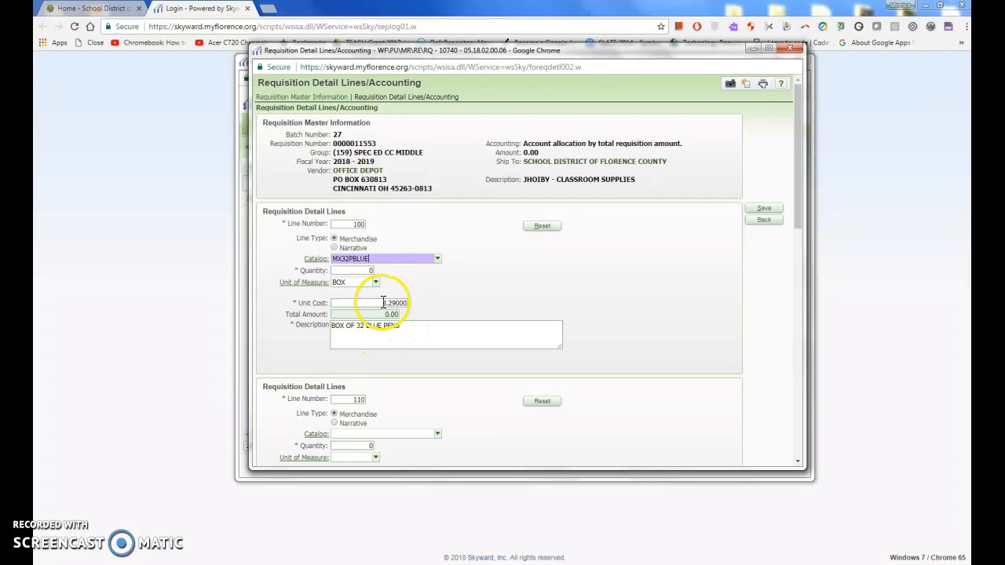
{"action": "left_click", "coordinate": [366, 271]}
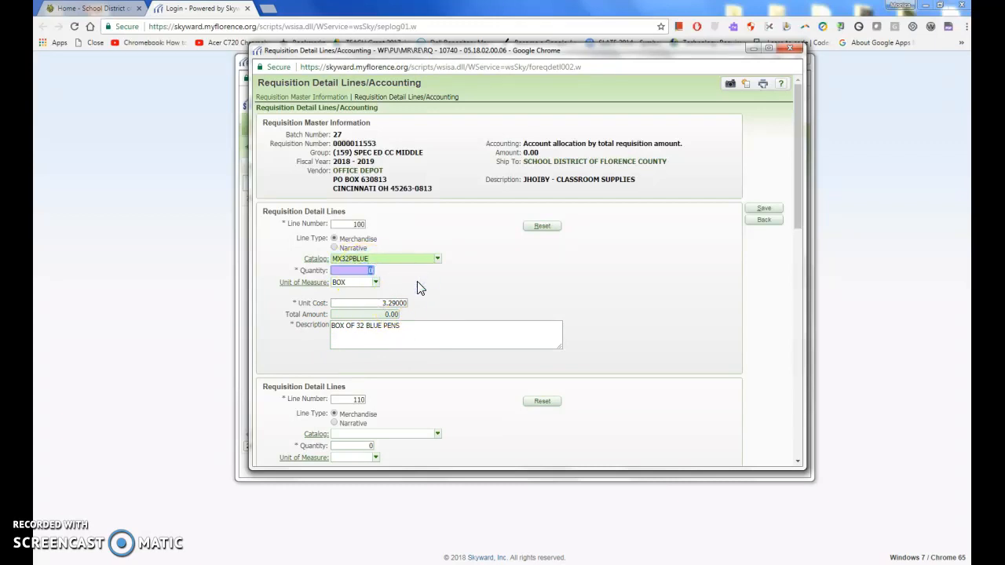
{"action": "type", "text": "1"}
{"action": "left_click", "coordinate": [382, 302]}
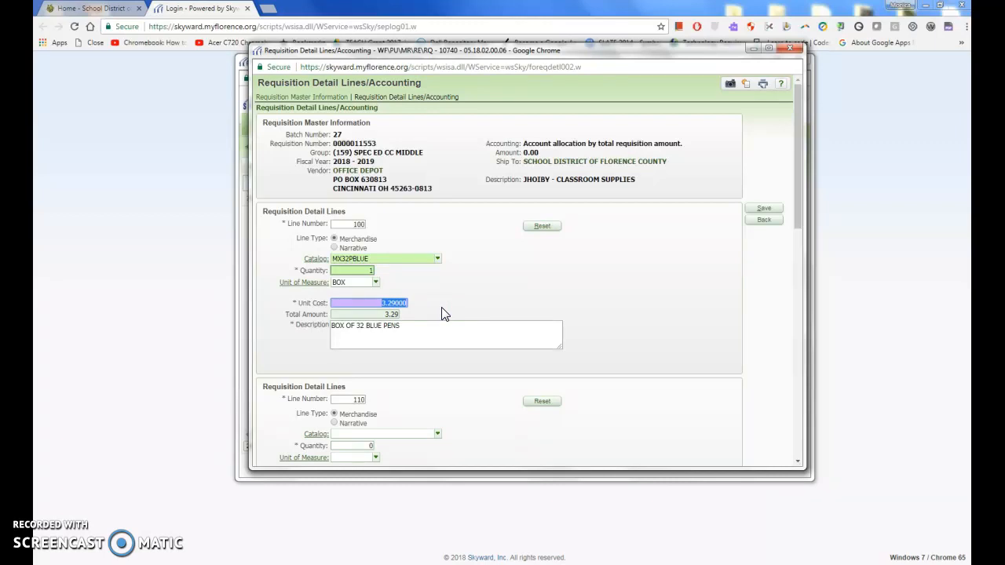
{"action": "type", "text": "15.25"}
{"action": "left_click", "coordinate": [426, 336]}
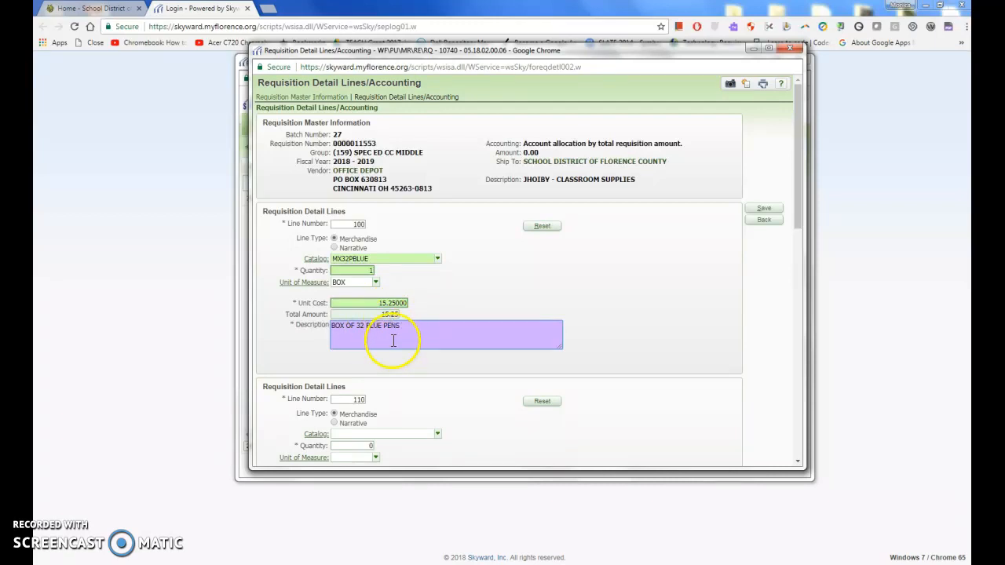
{"action": "scroll", "coordinate": [394, 340], "scroll_direction": "down", "scroll_amount": 2}
{"action": "left_click", "coordinate": [358, 267]}
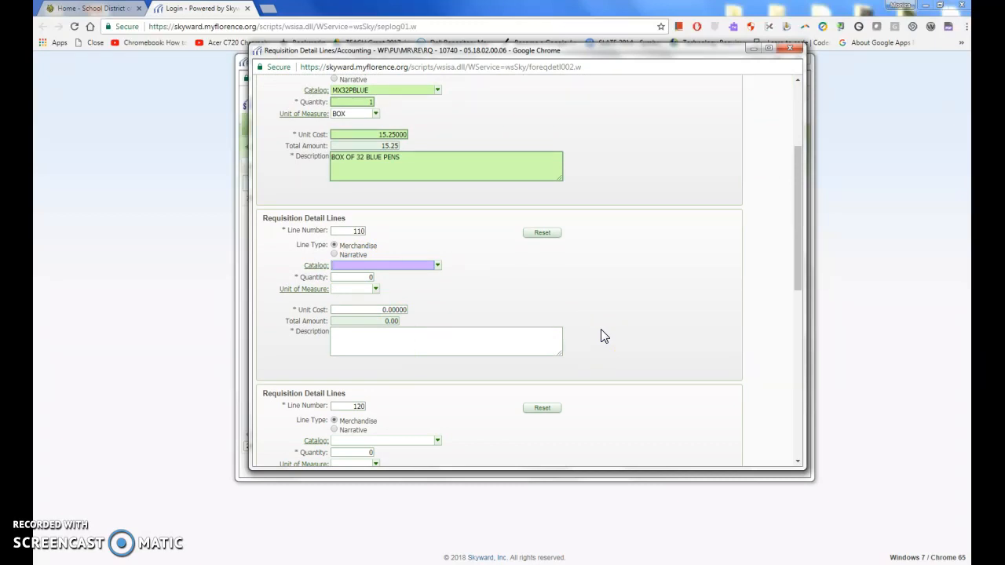
Fill line 110 with catalog 26/5134, quantity 5, unit EACH, unit cost 0.89
{"action": "type", "text": "26/5134"}
{"action": "key", "text": "Tab"}
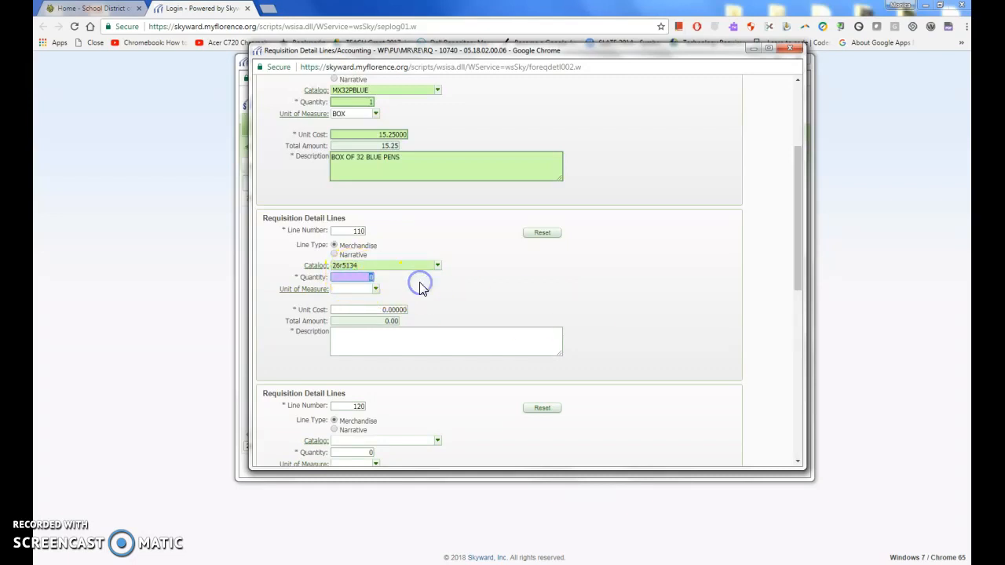
{"action": "type", "text": "5"}
{"action": "key", "text": "Tab"}
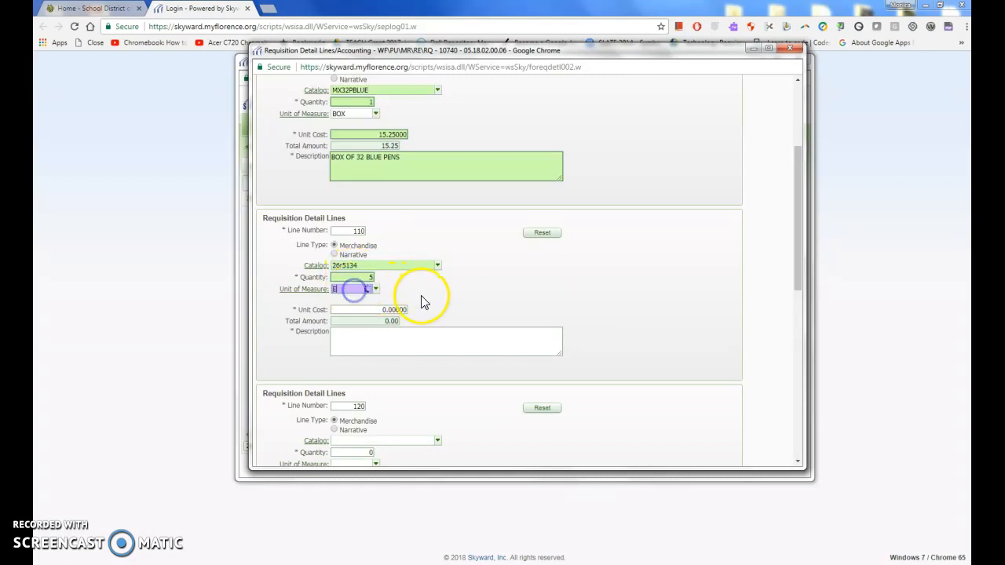
{"action": "type", "text": "G"}
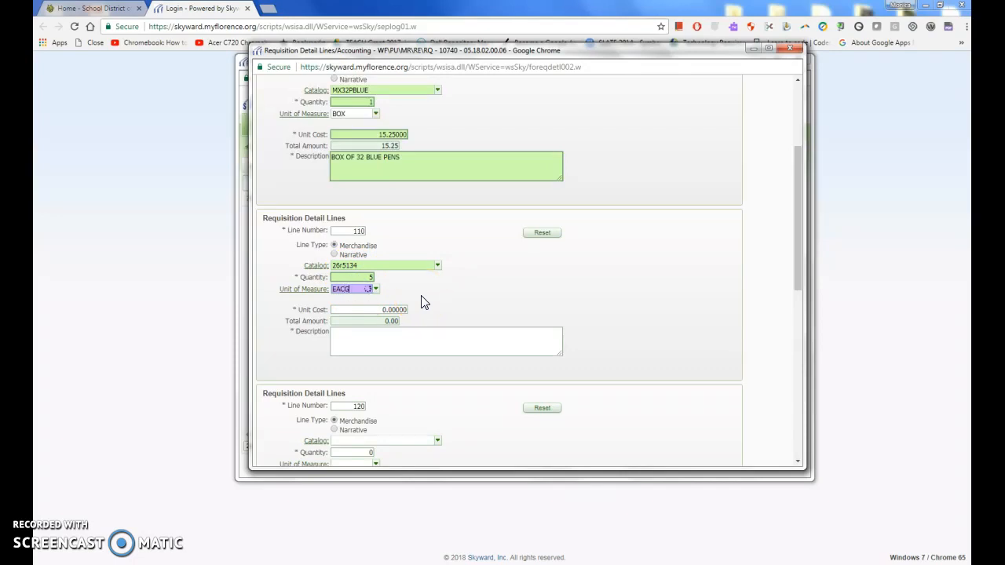
{"action": "key", "text": "BackSpace"}
{"action": "type", "text": "H"}
{"action": "key", "text": "Tab"}
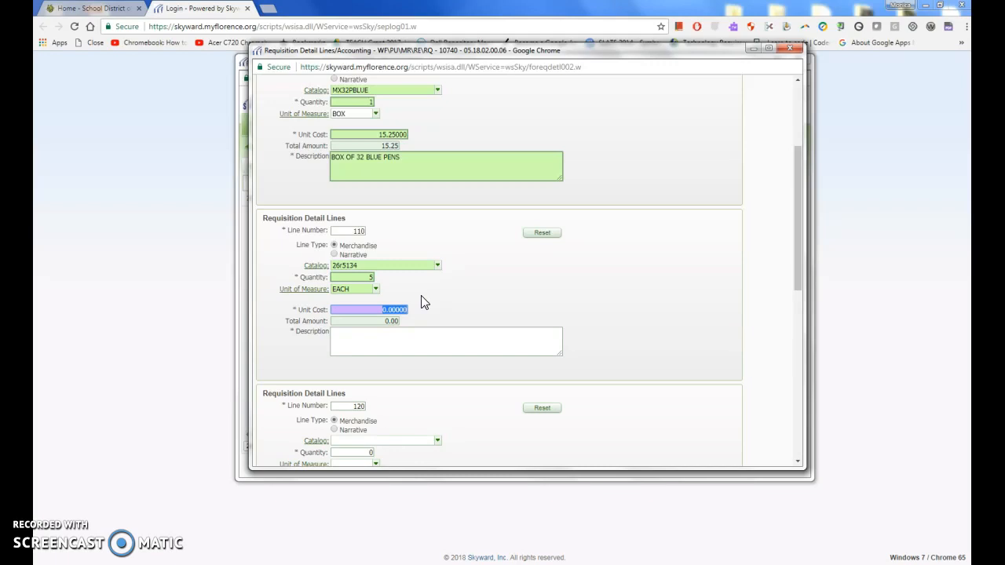
{"action": "key", "text": "BackSpace"}
{"action": "type", "text": ".89"}
{"action": "key", "text": "Tab"}
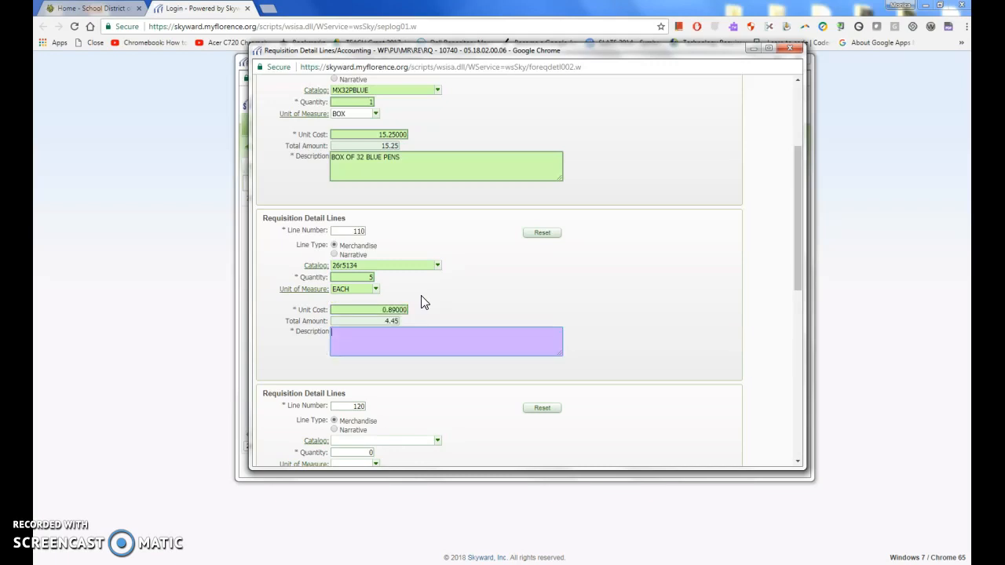
{"action": "type", "text": "5"}
{"action": "left_click", "coordinate": [352, 289]}
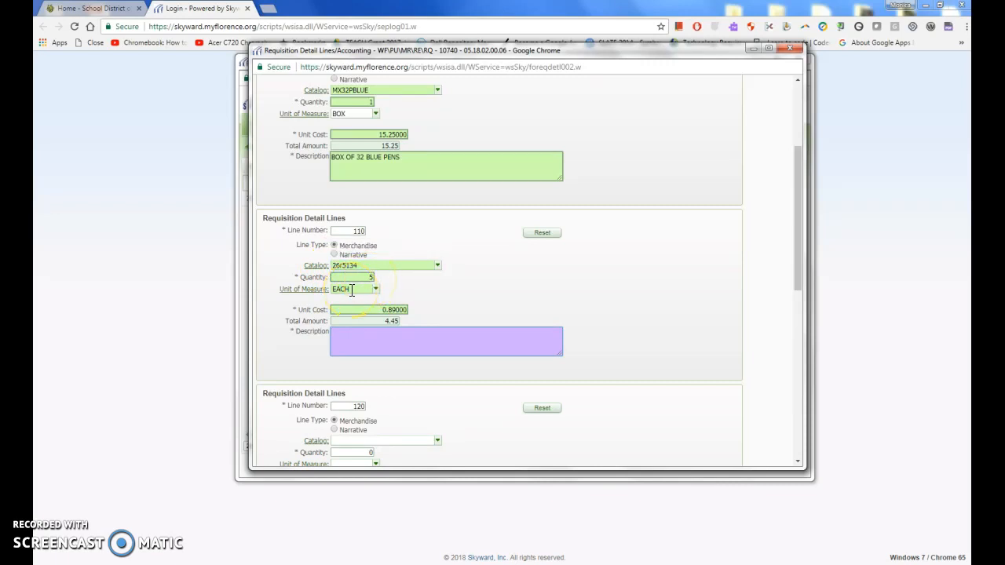
{"action": "left_click", "coordinate": [351, 289]}
Enter ERASERS as line 110's description
{"action": "left_click", "coordinate": [394, 334]}
{"action": "type", "text": "eRASER"}
{"action": "key", "text": "BackSpace"}
{"action": "key", "text": "BackSpace"}
{"action": "key", "text": "BackSpace"}
{"action": "key", "text": "BackSpace"}
{"action": "type", "text": "RASWE"}
{"action": "key", "text": "BackSpace"}
{"action": "key", "text": "BackSpace"}
{"action": "type", "text": "ER"}
{"action": "scroll", "coordinate": [570, 366], "scroll_direction": "down", "scroll_amount": 3}
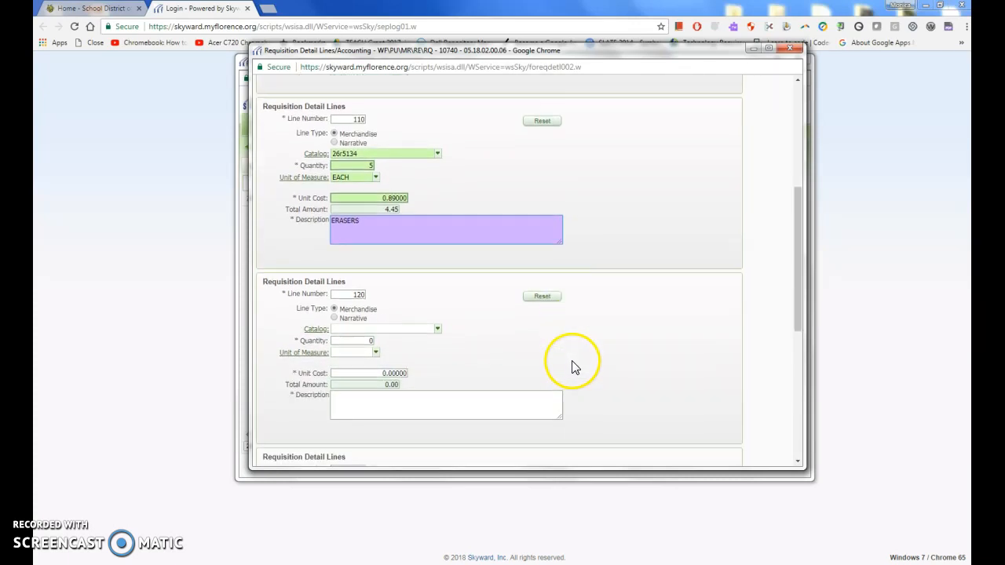
{"action": "left_click", "coordinate": [437, 331]}
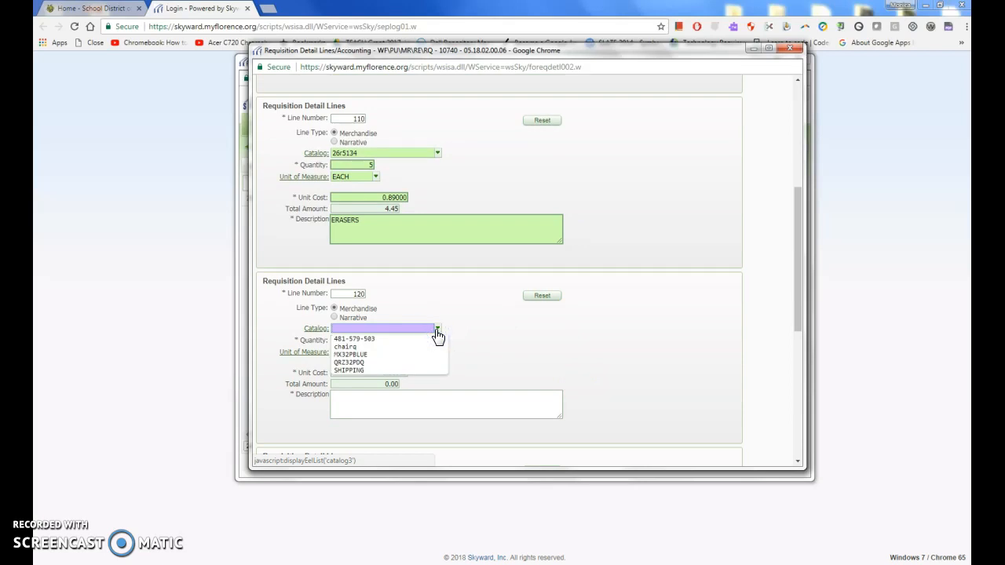
Set line 120 to SHIPPING with quantity 1 and unit cost 5.25, then scroll to the top
{"action": "left_click", "coordinate": [355, 372]}
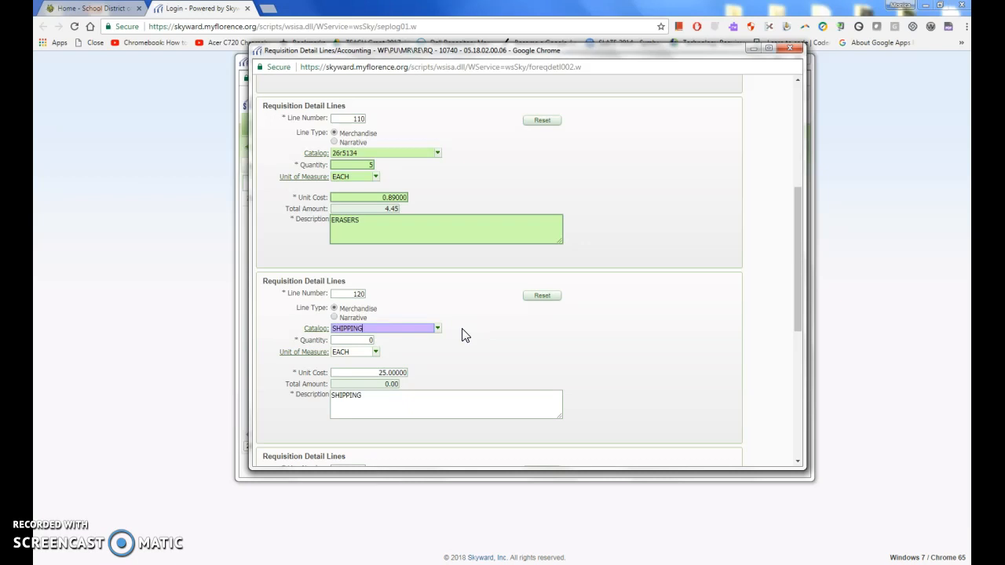
{"action": "left_click", "coordinate": [363, 339]}
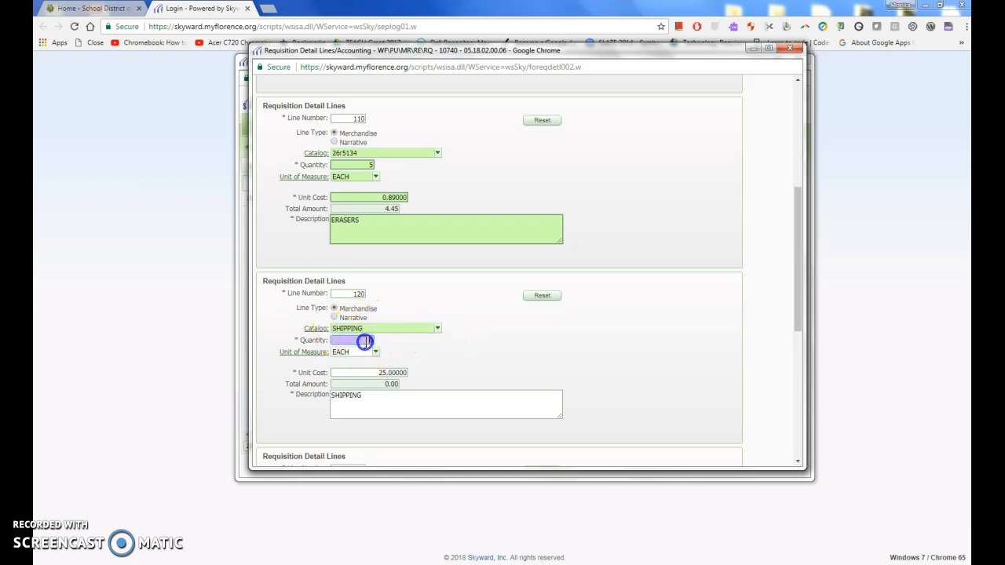
{"action": "type", "text": "1"}
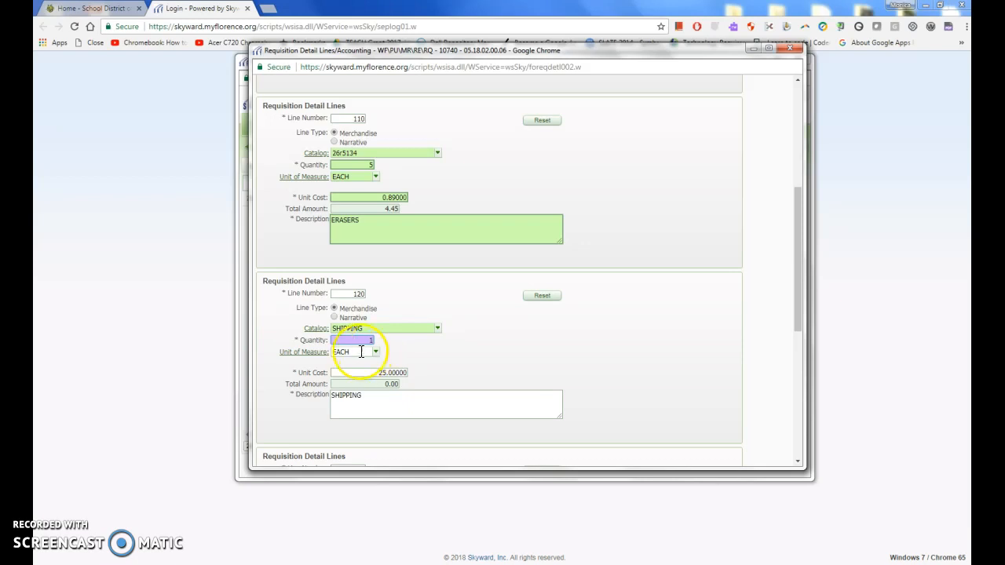
{"action": "left_click_drag", "start_coordinate": [375, 373], "coordinate": [440, 377]}
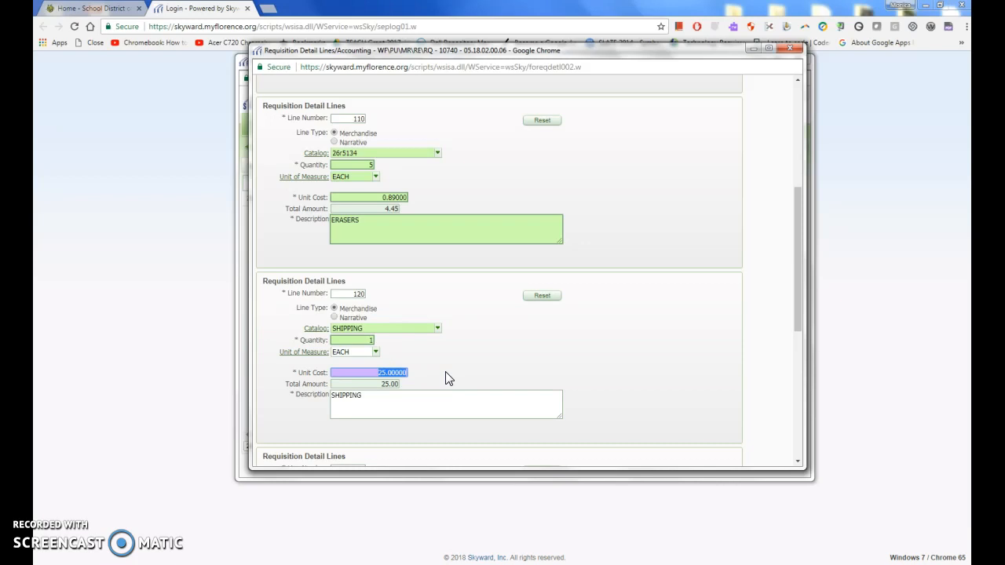
{"action": "type", "text": "5.25"}
{"action": "left_click", "coordinate": [400, 399]}
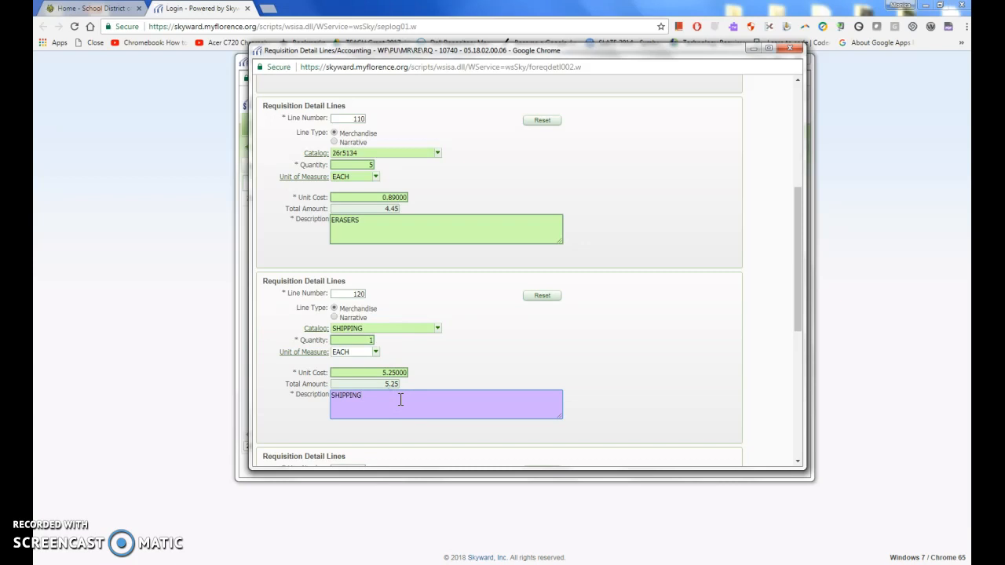
{"action": "left_click", "coordinate": [444, 365]}
{"action": "scroll", "coordinate": [445, 364], "scroll_direction": "up", "scroll_amount": 2}
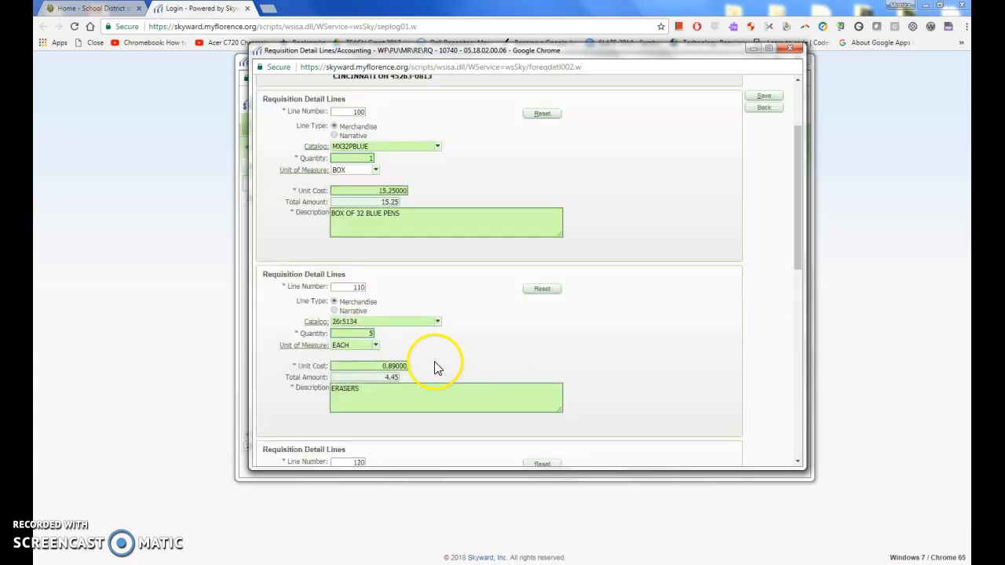
{"action": "scroll", "coordinate": [565, 336], "scroll_direction": "up", "scroll_amount": 2}
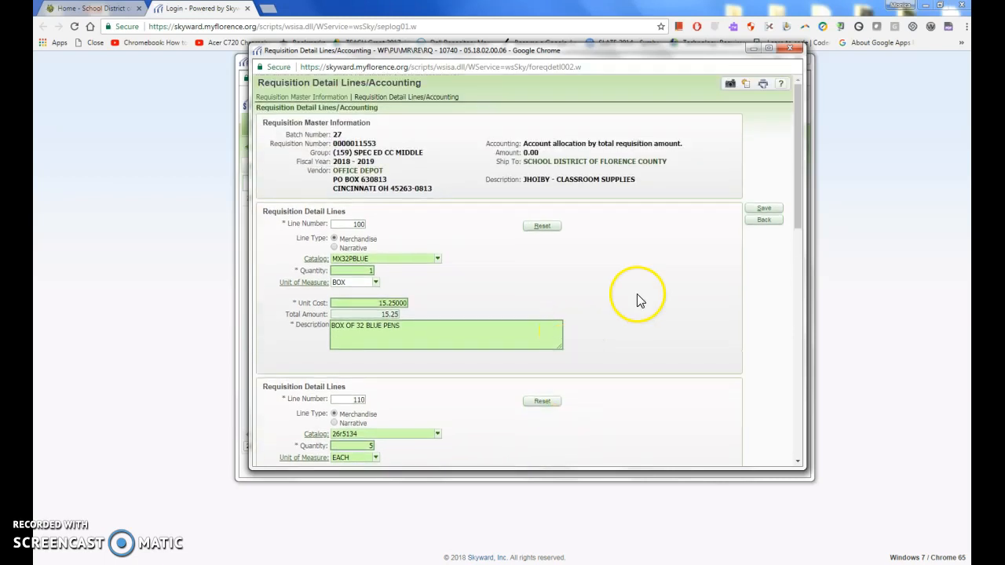
Save the three detail lines totalling 24.95 and bring up Account Distribution for the requisition
{"action": "left_click", "coordinate": [763, 209]}
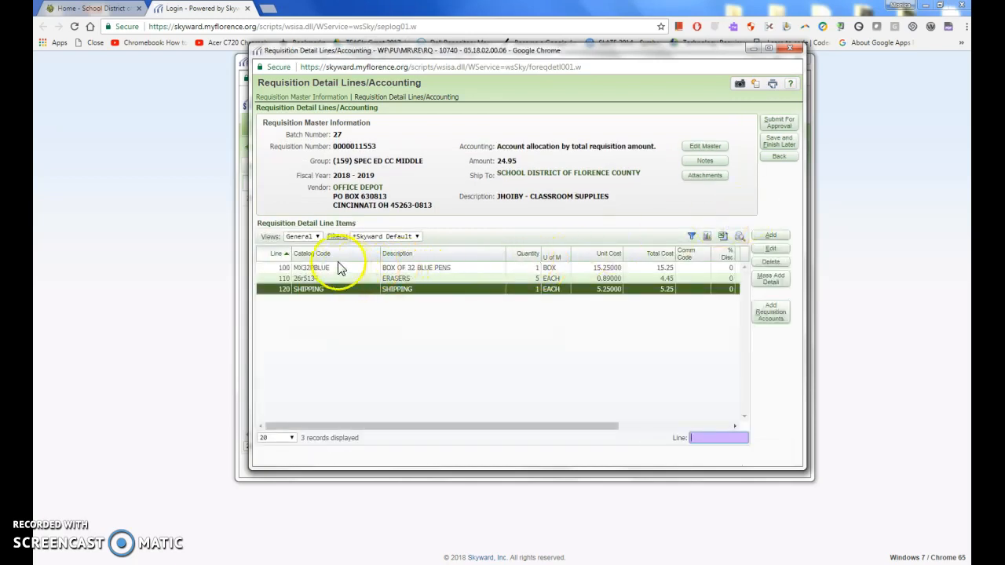
{"action": "left_click", "coordinate": [329, 289]}
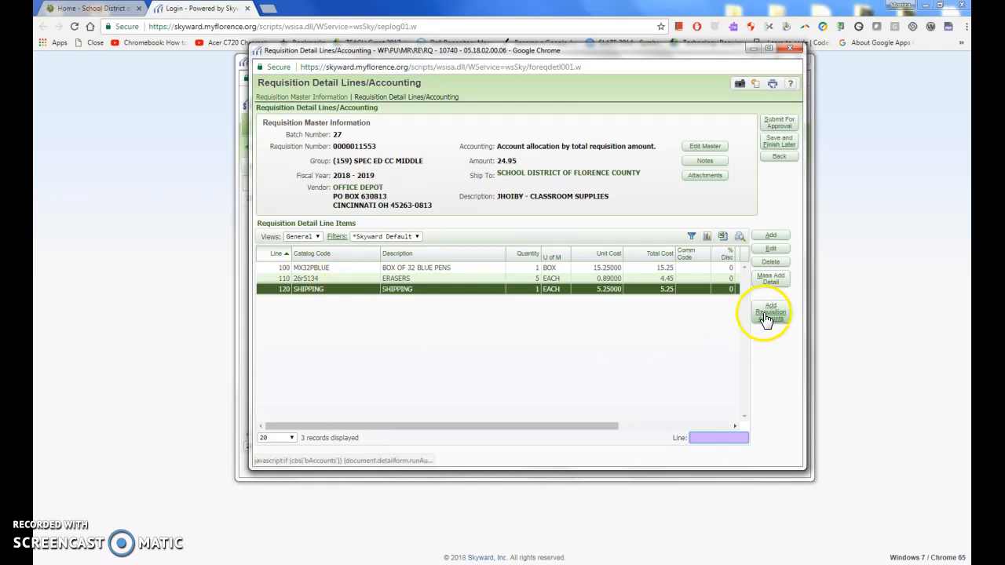
{"action": "left_click", "coordinate": [771, 313]}
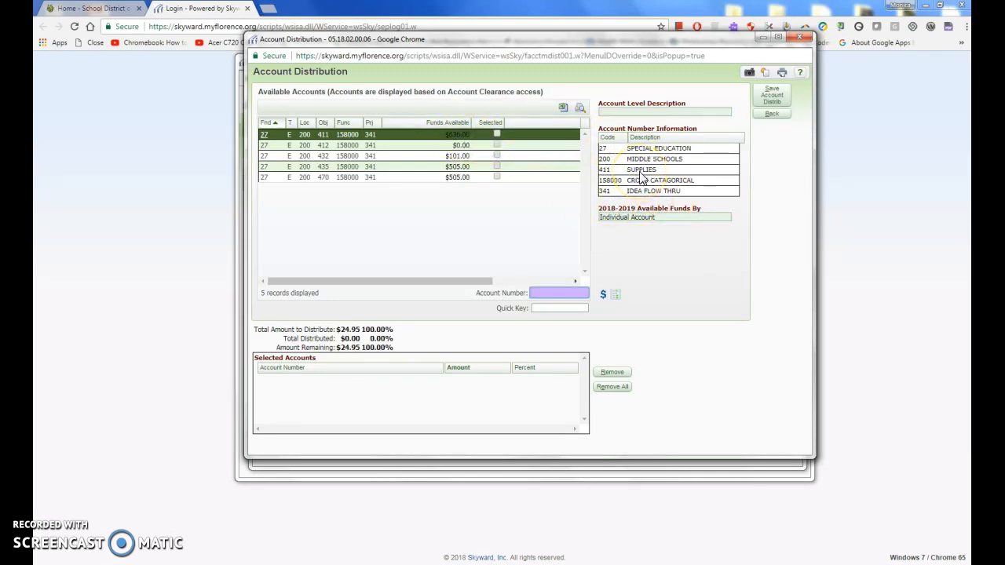
Check the LIBRARY BOOKS, SOFTWARE and SUPPLIES accounts, then assign all 24.95 to 411 SUPPLIES
{"action": "left_click", "coordinate": [460, 158]}
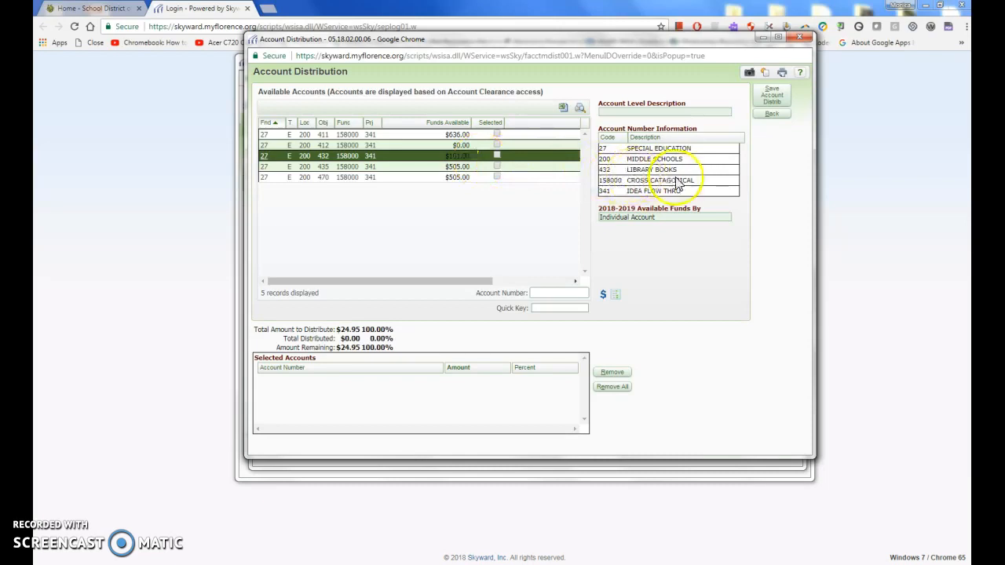
{"action": "left_click", "coordinate": [461, 168]}
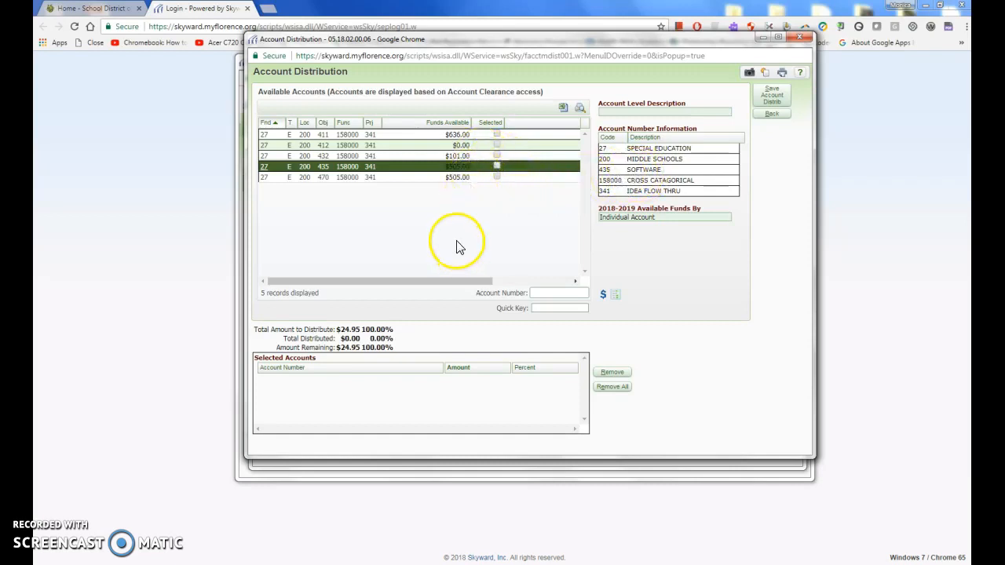
{"action": "left_click", "coordinate": [460, 135]}
{"action": "left_click", "coordinate": [461, 140]}
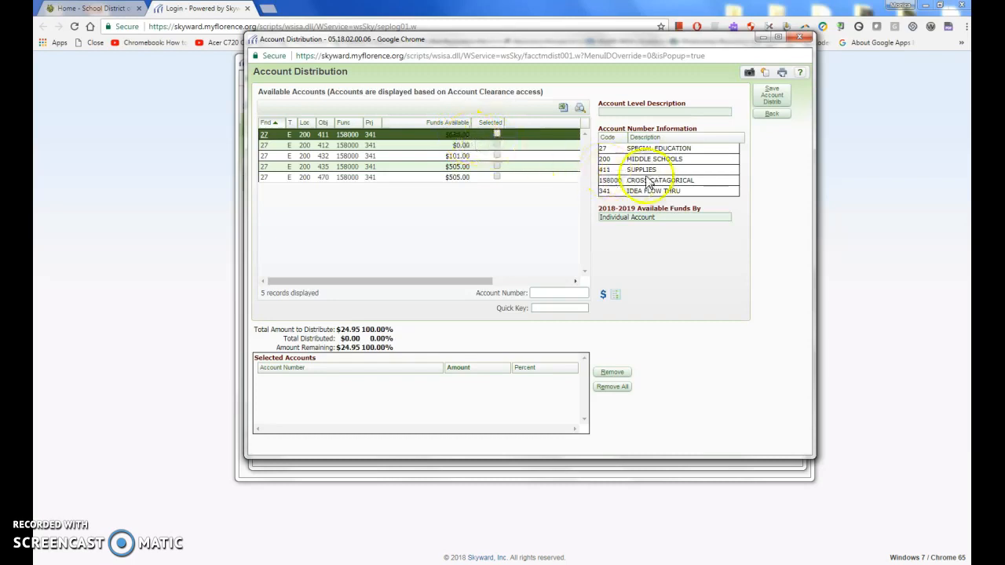
{"action": "left_click", "coordinate": [496, 134]}
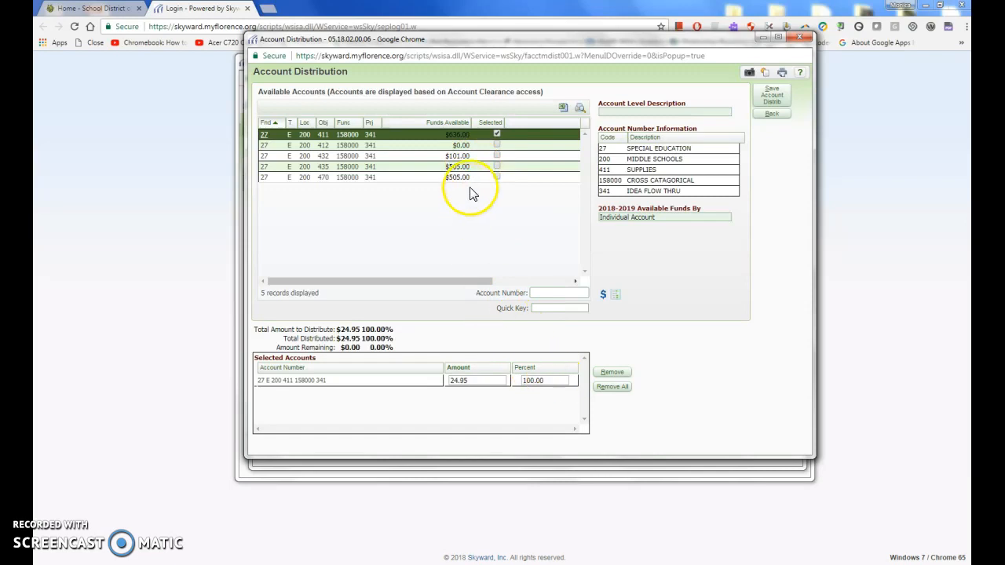
{"action": "left_click", "coordinate": [496, 156]}
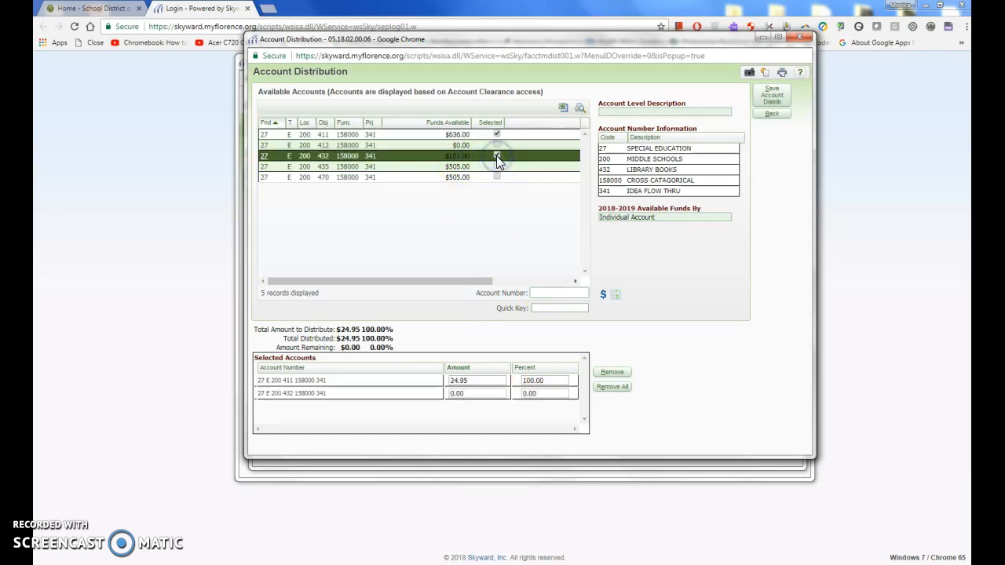
{"action": "left_click", "coordinate": [483, 399]}
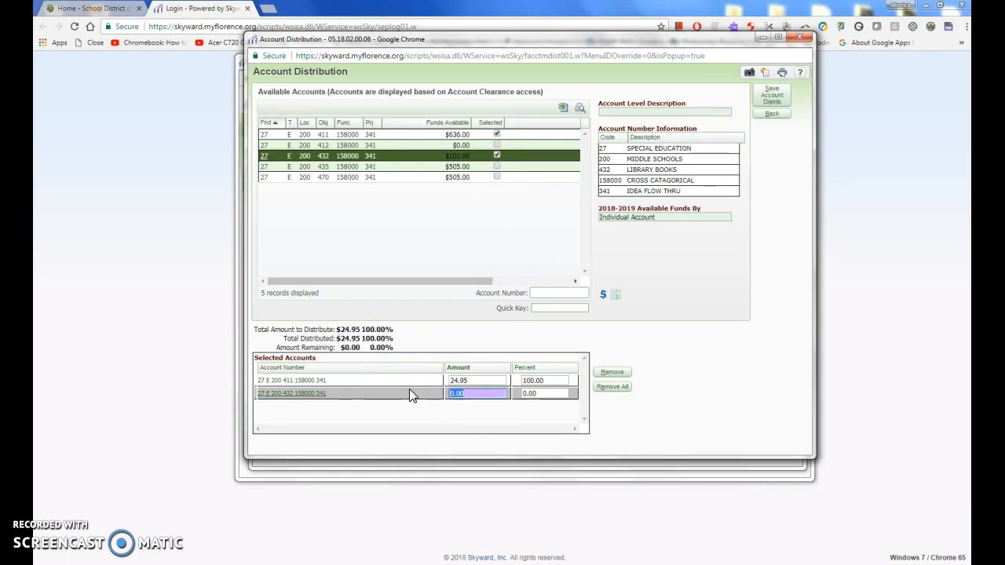
{"action": "type", "text": "4.95"}
{"action": "left_click", "coordinate": [437, 412]}
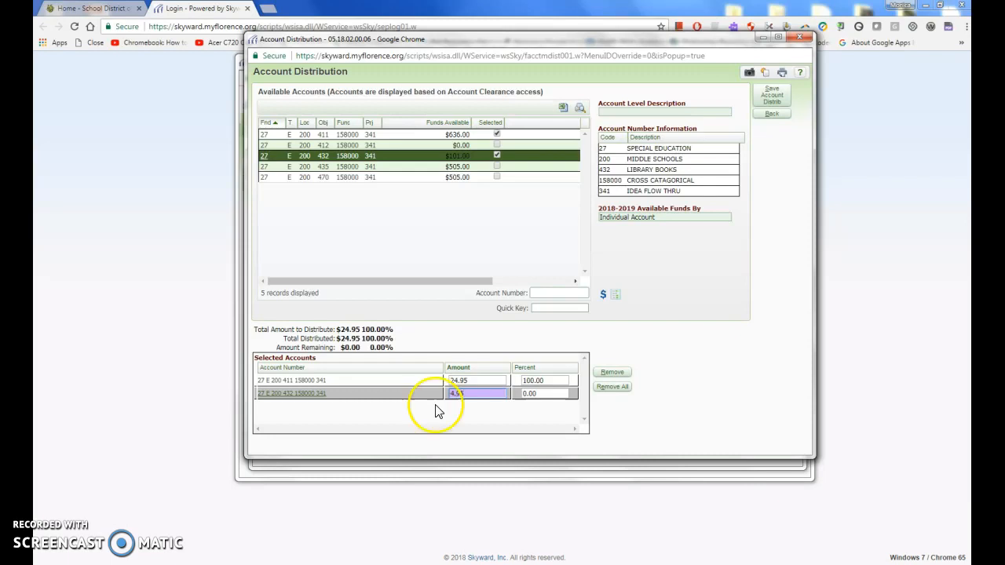
{"action": "left_click", "coordinate": [548, 391]}
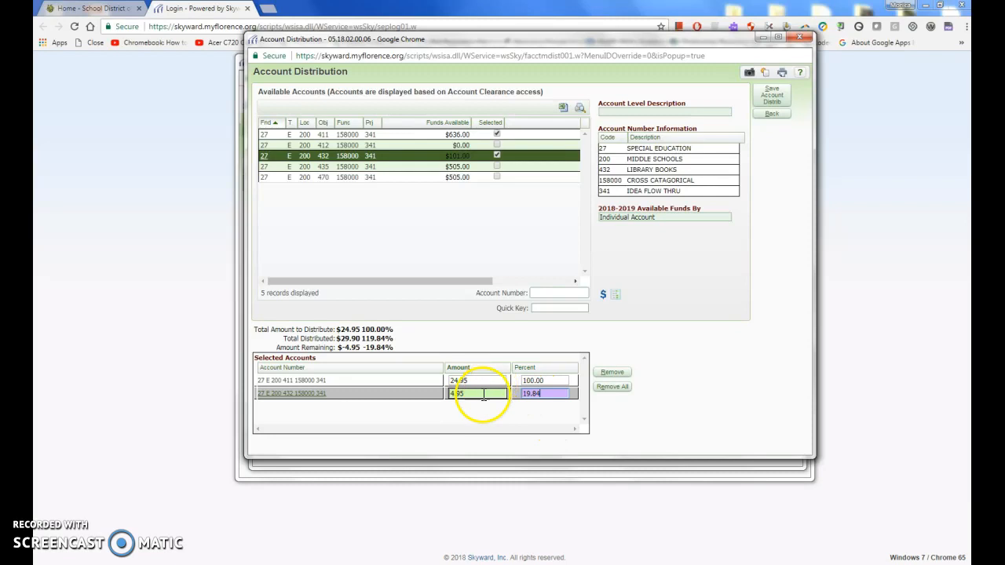
{"action": "left_click", "coordinate": [554, 381]}
{"action": "left_click_drag", "start_coordinate": [555, 384], "coordinate": [504, 383]}
{"action": "type", "text": "0"}
{"action": "left_click", "coordinate": [528, 408]}
{"action": "left_click", "coordinate": [477, 382]}
{"action": "left_click_drag", "start_coordinate": [492, 382], "coordinate": [439, 383]}
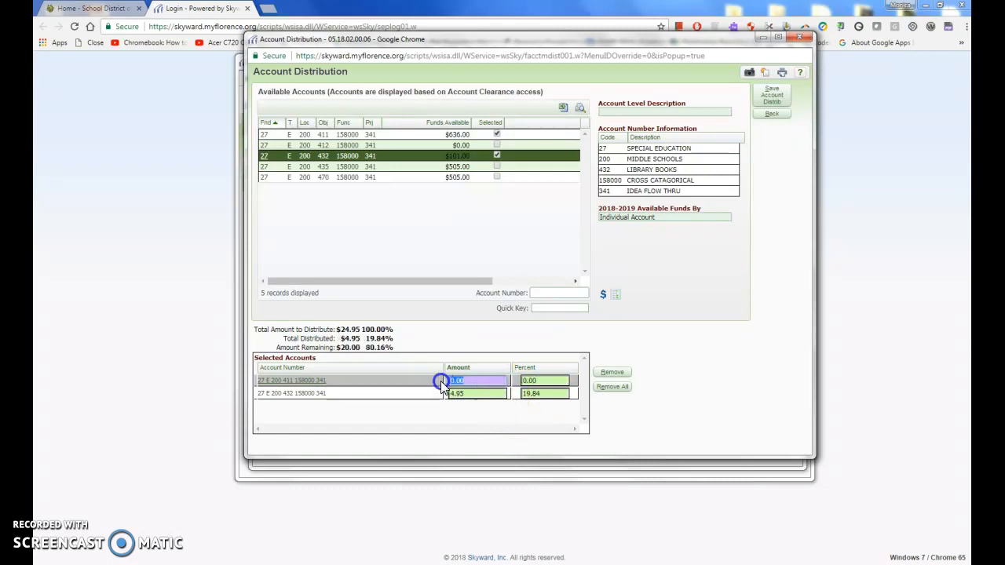
{"action": "type", "text": "20.00"}
{"action": "key", "text": "Tab"}
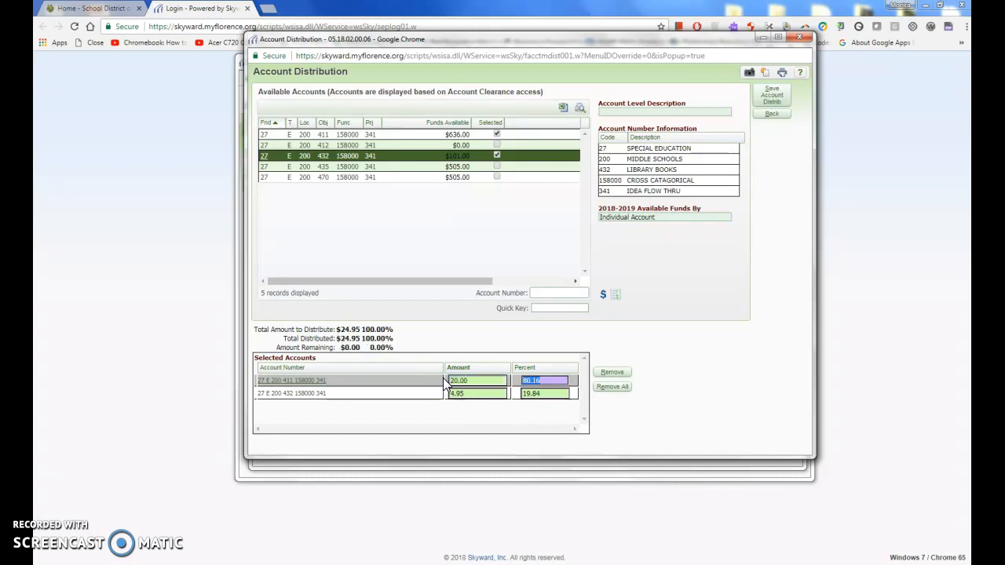
{"action": "left_click", "coordinate": [458, 397]}
{"action": "left_click", "coordinate": [475, 382]}
{"action": "left_click", "coordinate": [488, 393]}
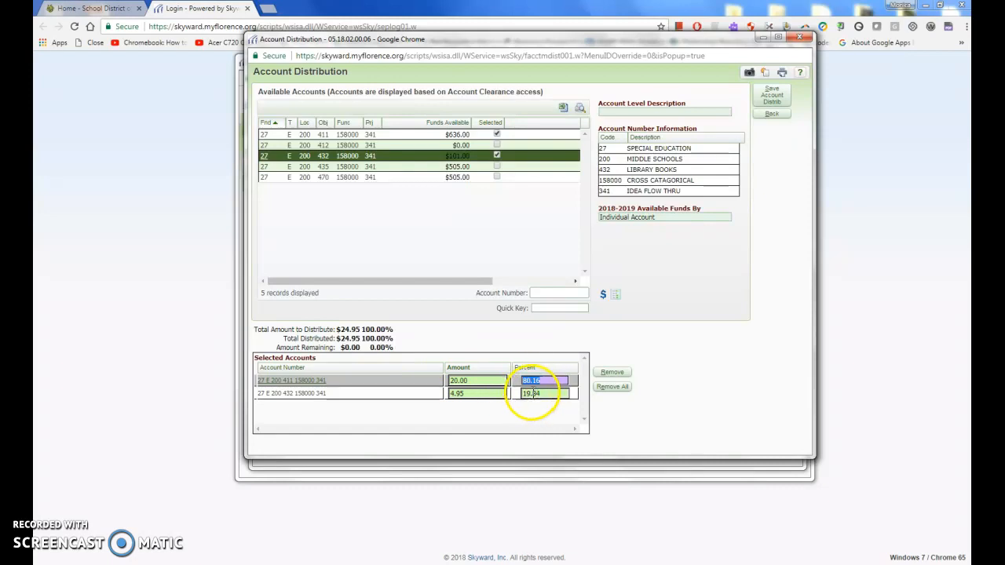
{"action": "left_click", "coordinate": [566, 394]}
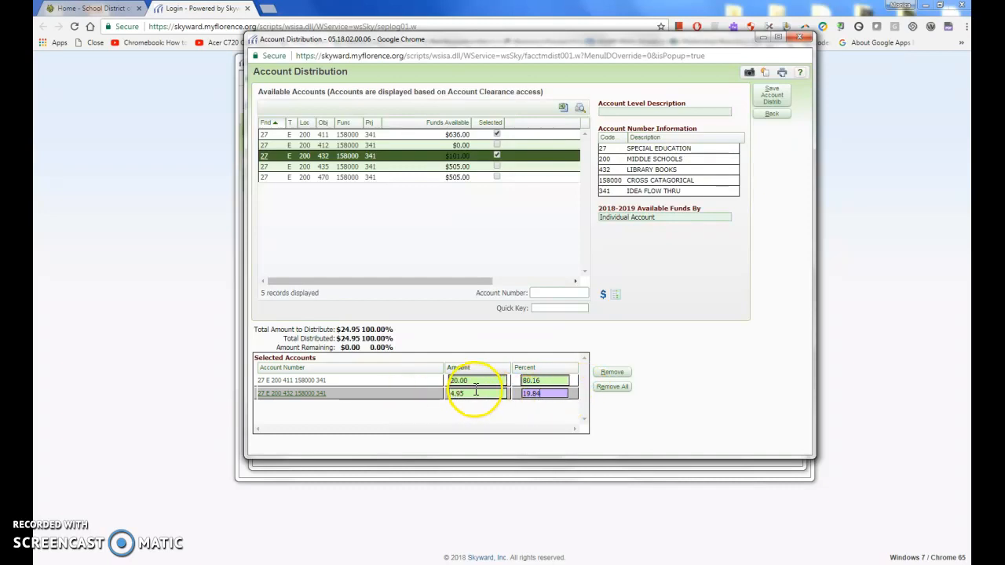
{"action": "left_click", "coordinate": [611, 374]}
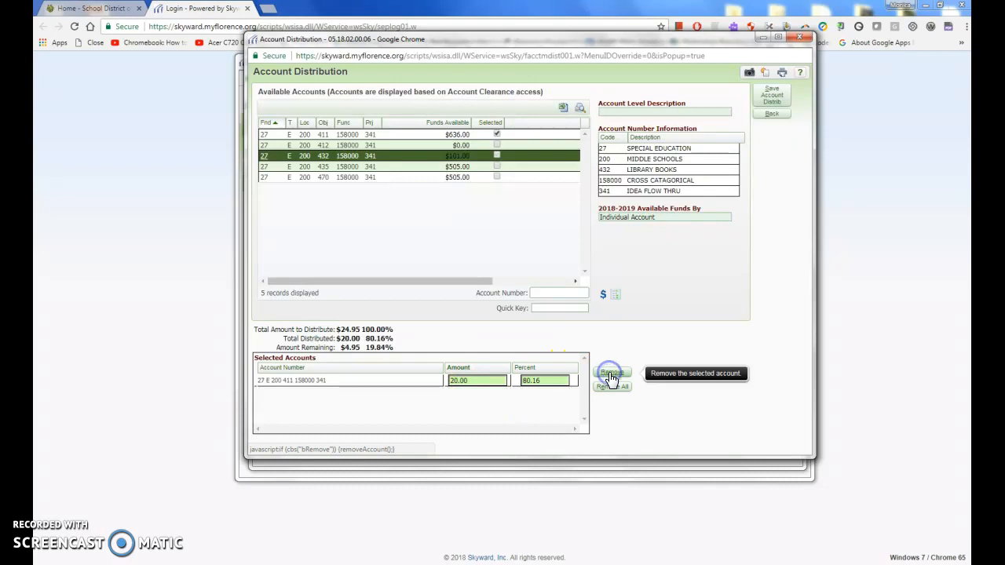
{"action": "left_click", "coordinate": [469, 380]}
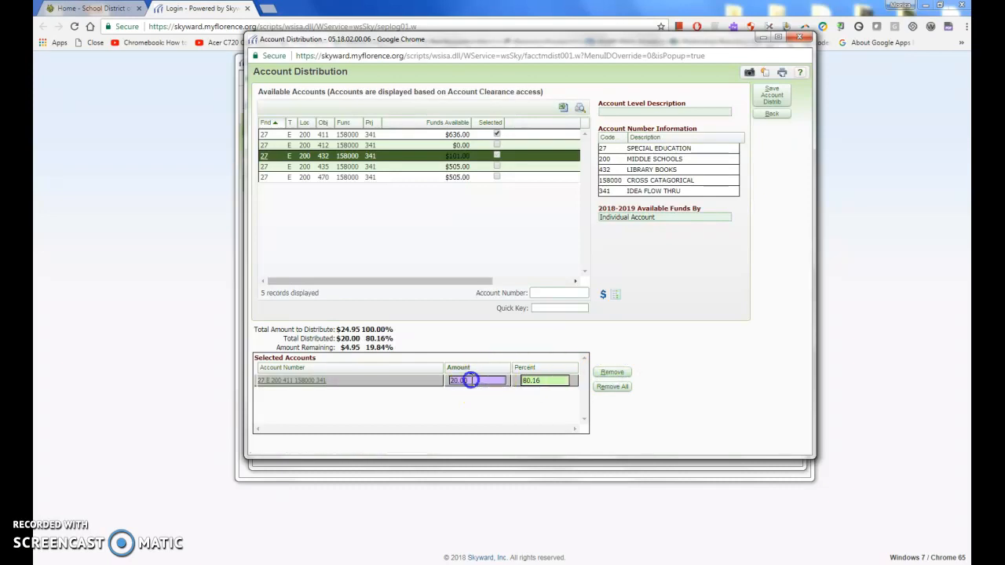
{"action": "type", "text": "24.95"}
{"action": "key", "text": "Tab"}
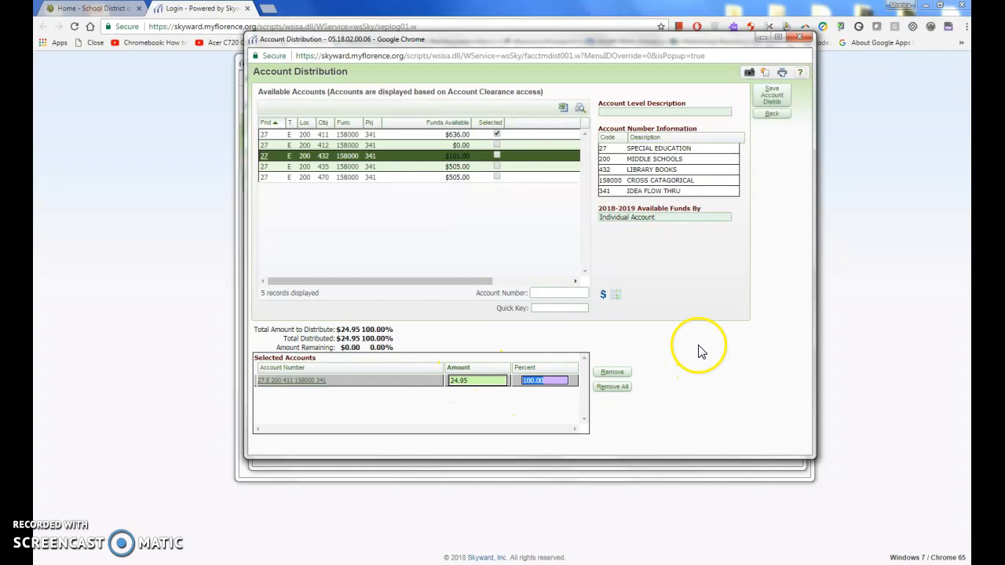
Save the 100% supplies distribution and keep the requisition as work in progress, unsubmitted
{"action": "left_click", "coordinate": [773, 102]}
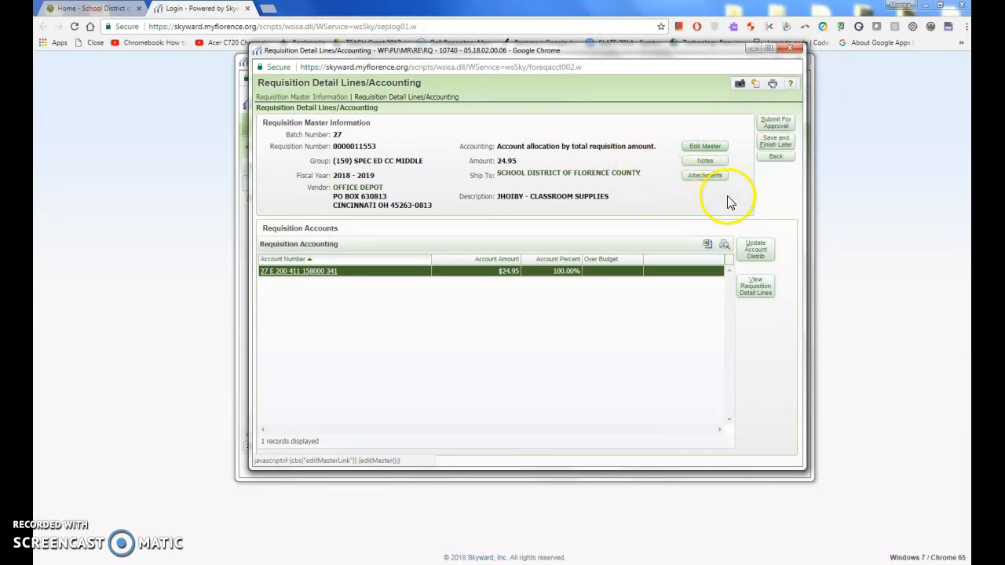
{"action": "left_click", "coordinate": [774, 143]}
{"action": "left_click", "coordinate": [566, 123]}
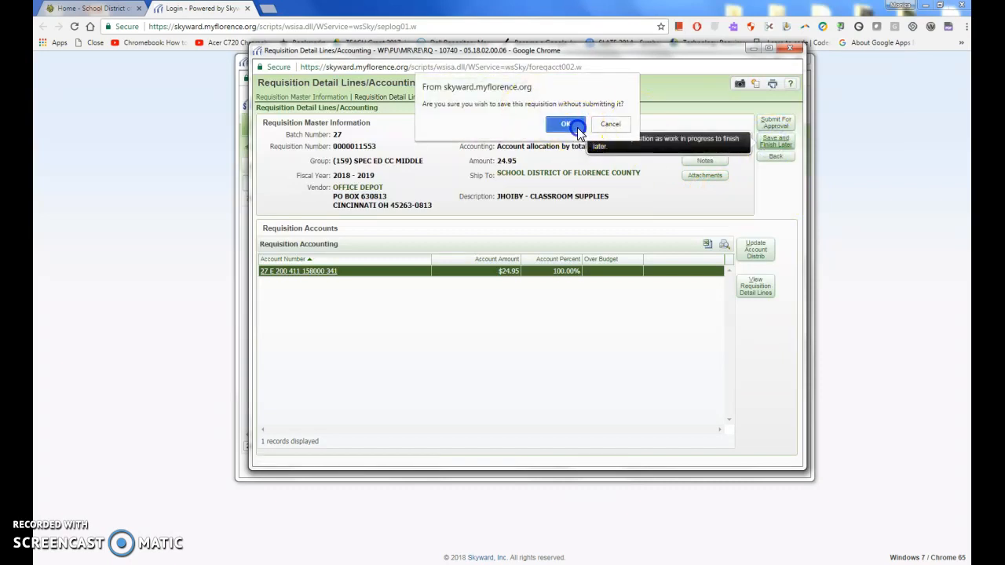